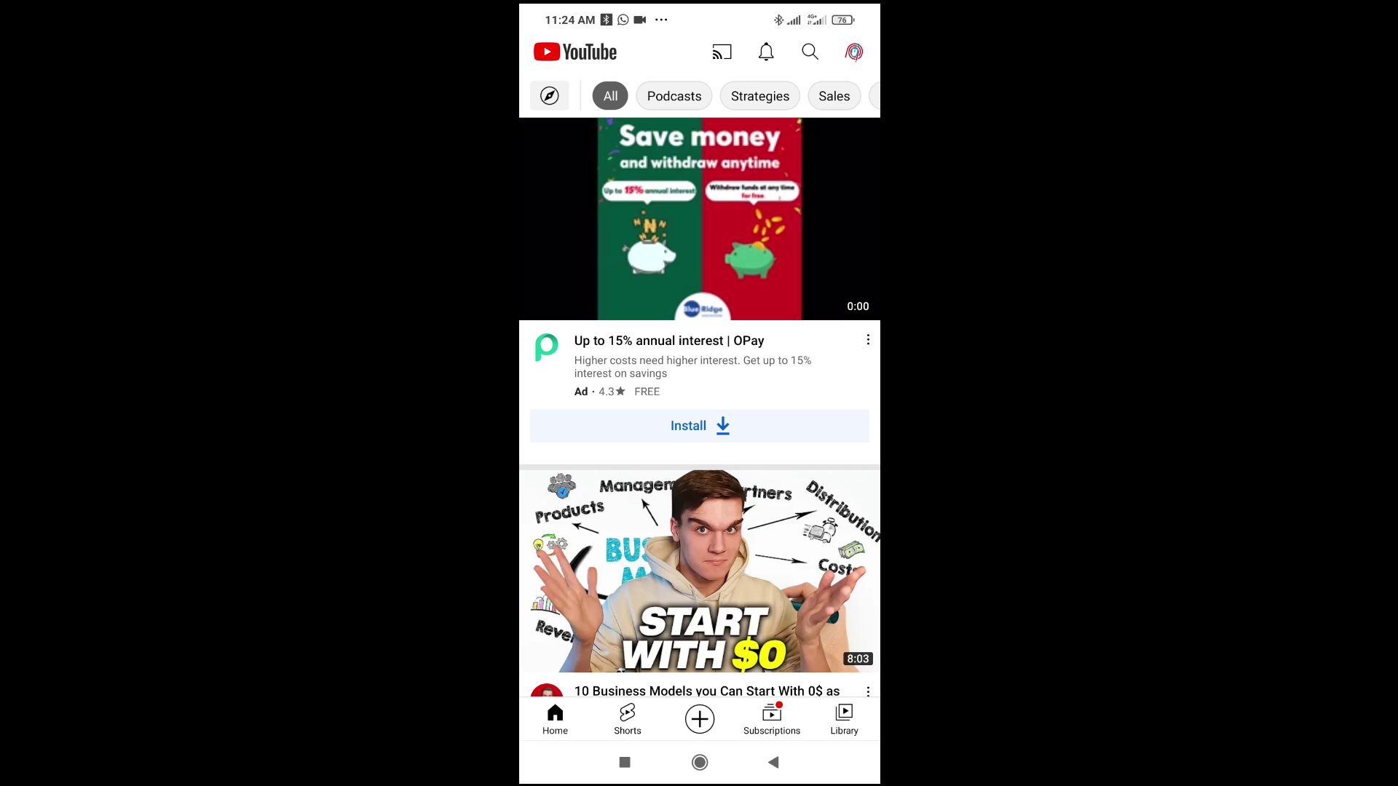
pyautogui.scroll(-5, 699, 437)
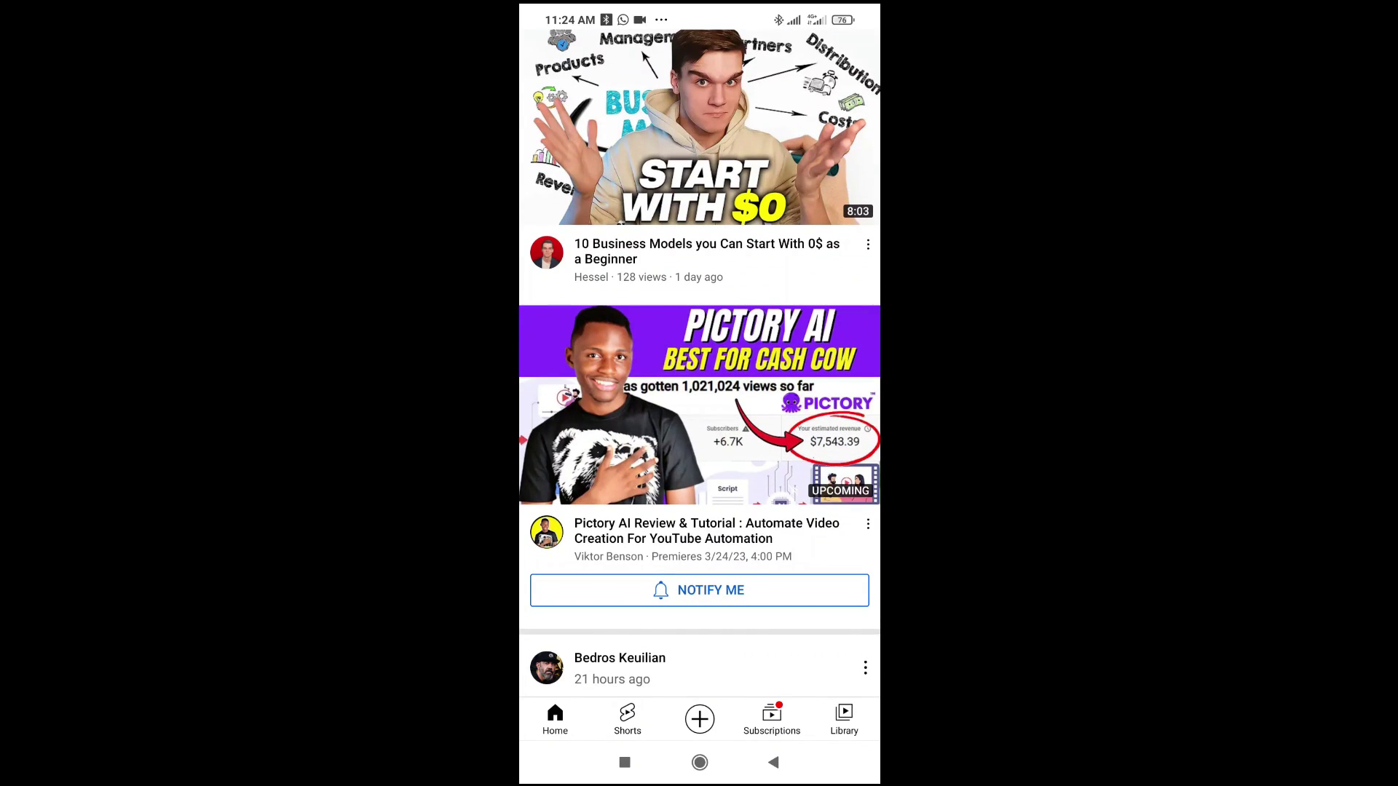
pyautogui.scroll(-5, 700, 437)
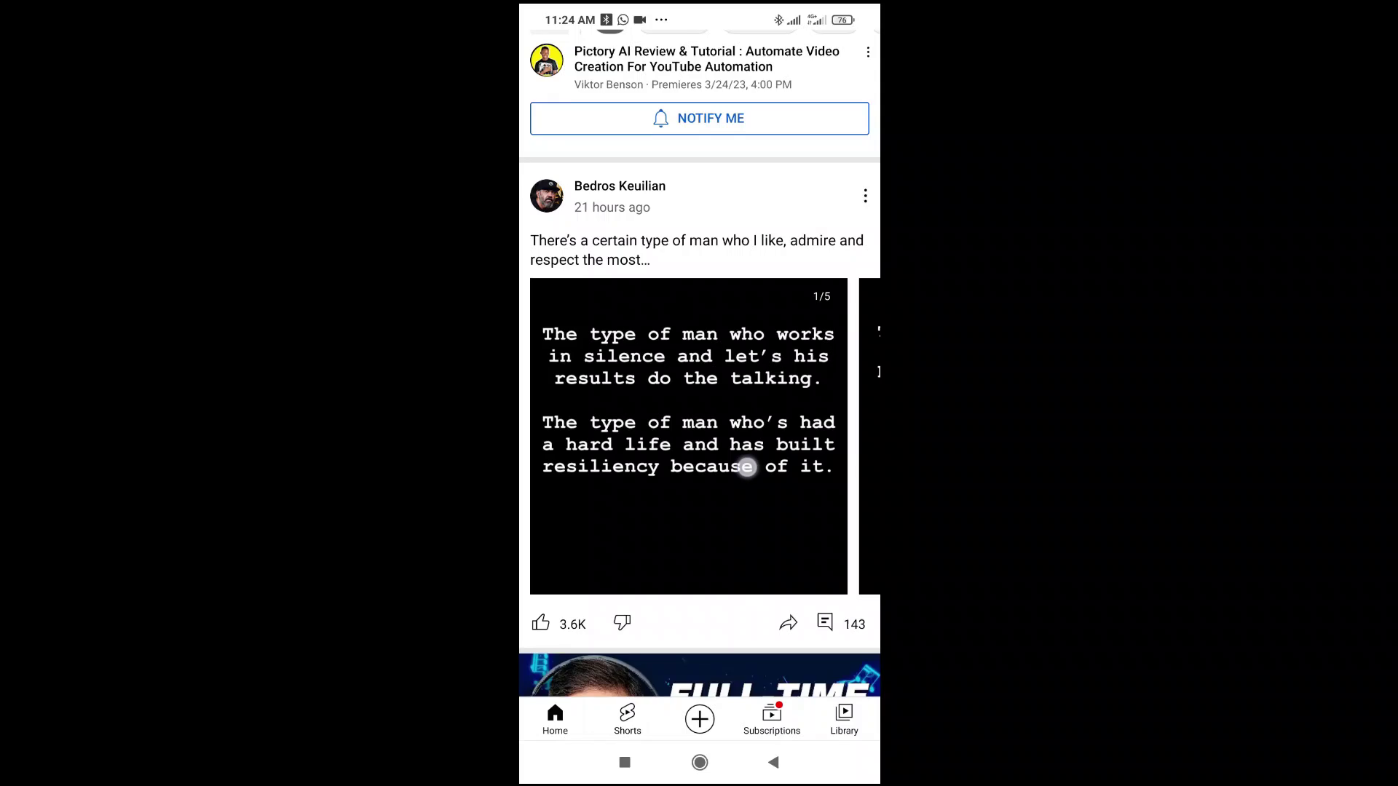
pyautogui.scroll(3, 745, 466)
pyautogui.scroll(3, 722, 514)
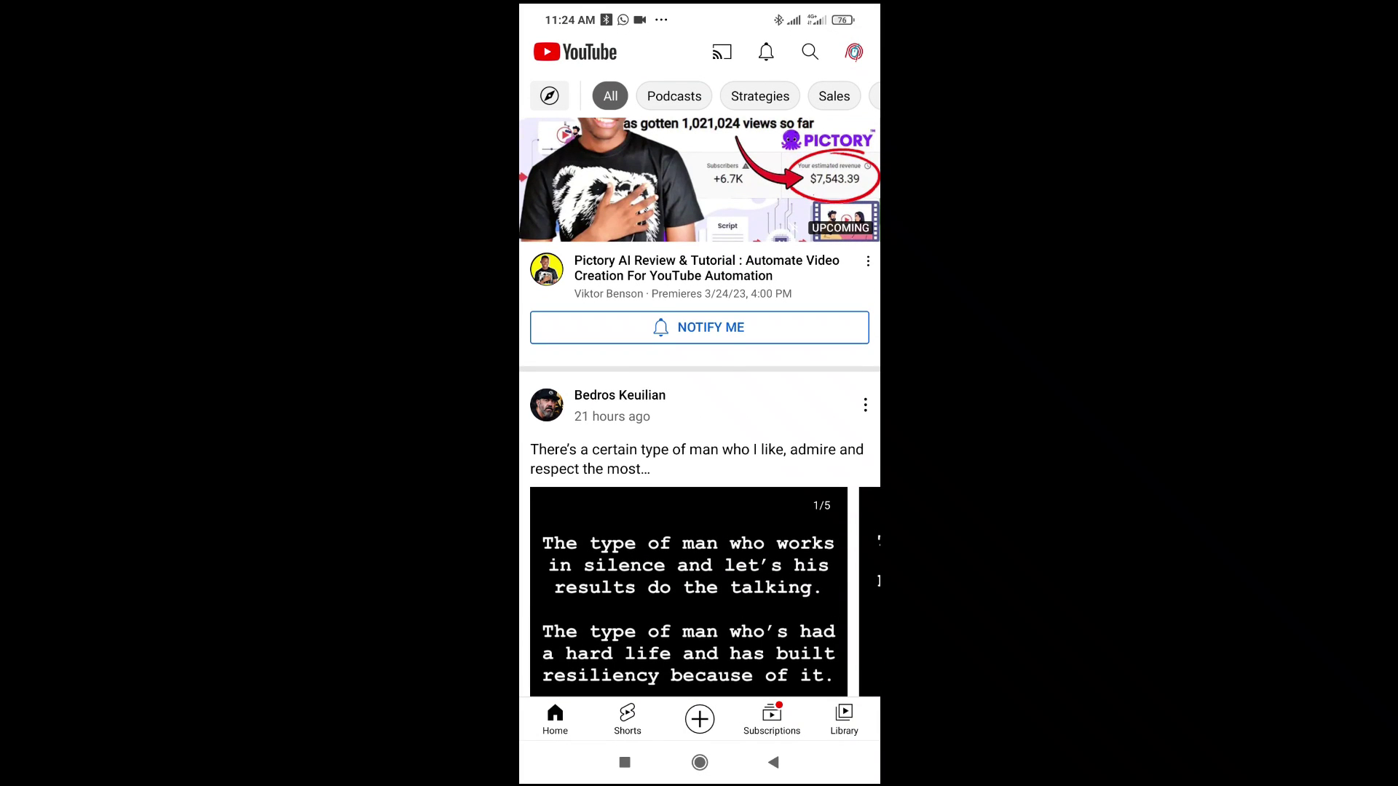
pyautogui.scroll(1, 699, 437)
# - Open the Bedros Keuilian channel's About tab and scroll to its More info links
pyautogui.click(619, 444)
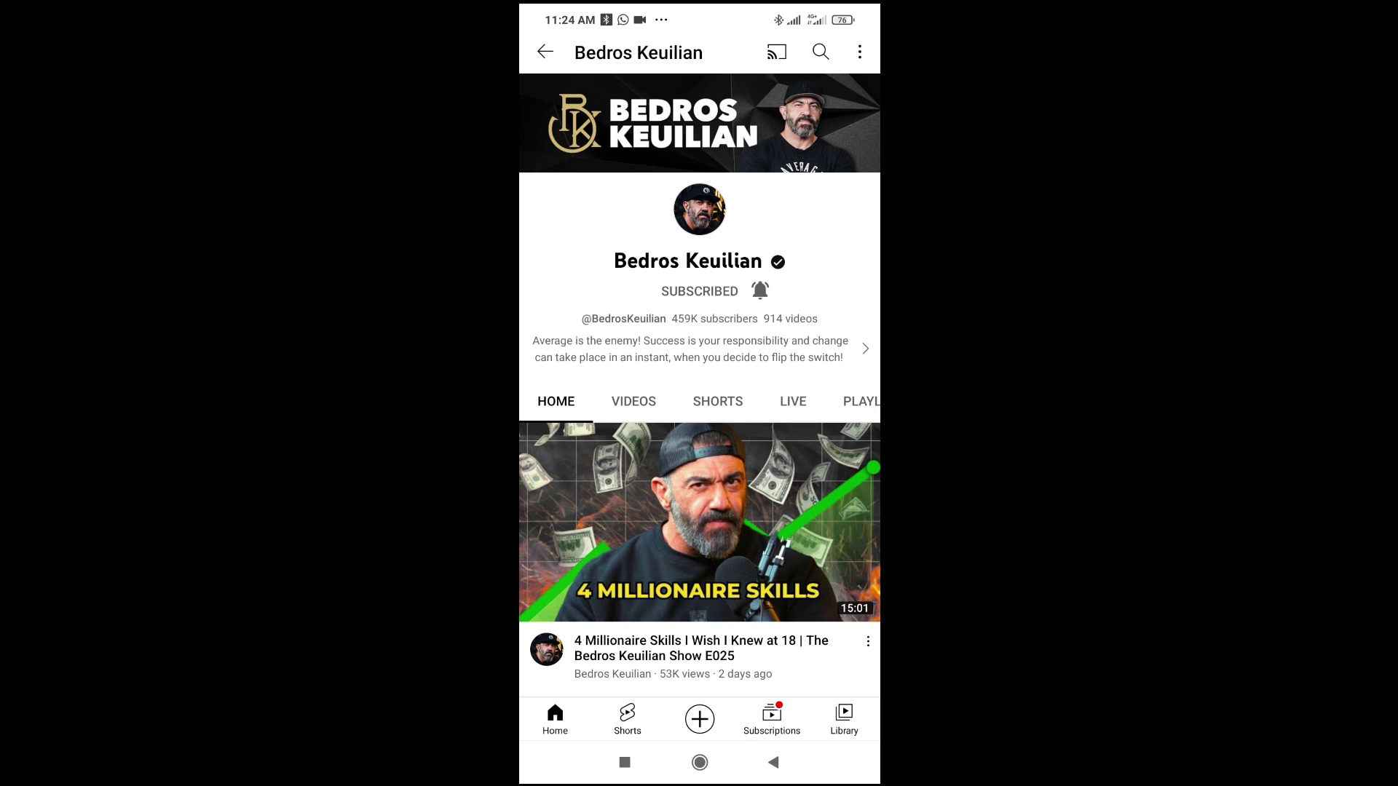
pyautogui.moveTo(830, 401); pyautogui.dragTo(568, 401)
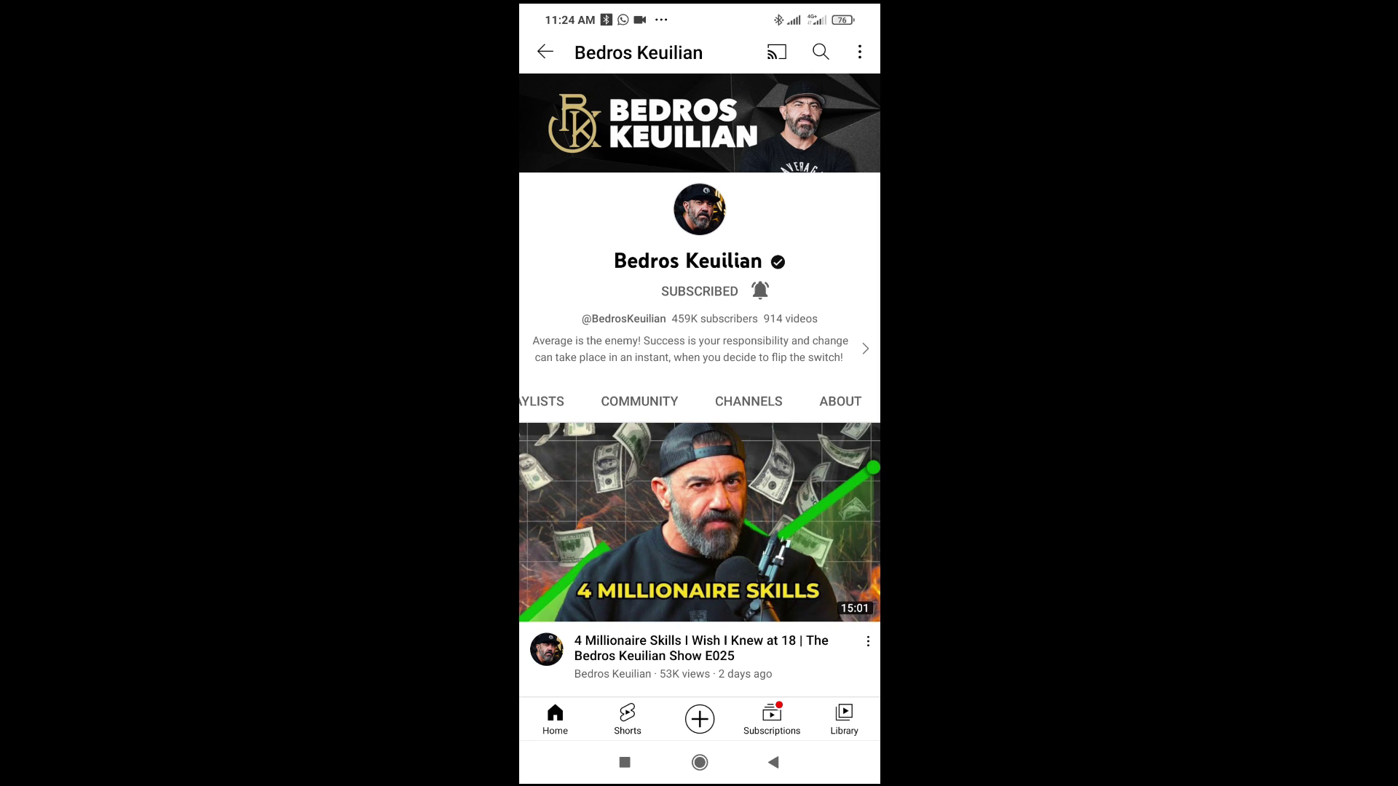
pyautogui.click(840, 400)
pyautogui.scroll(-1, 699, 492)
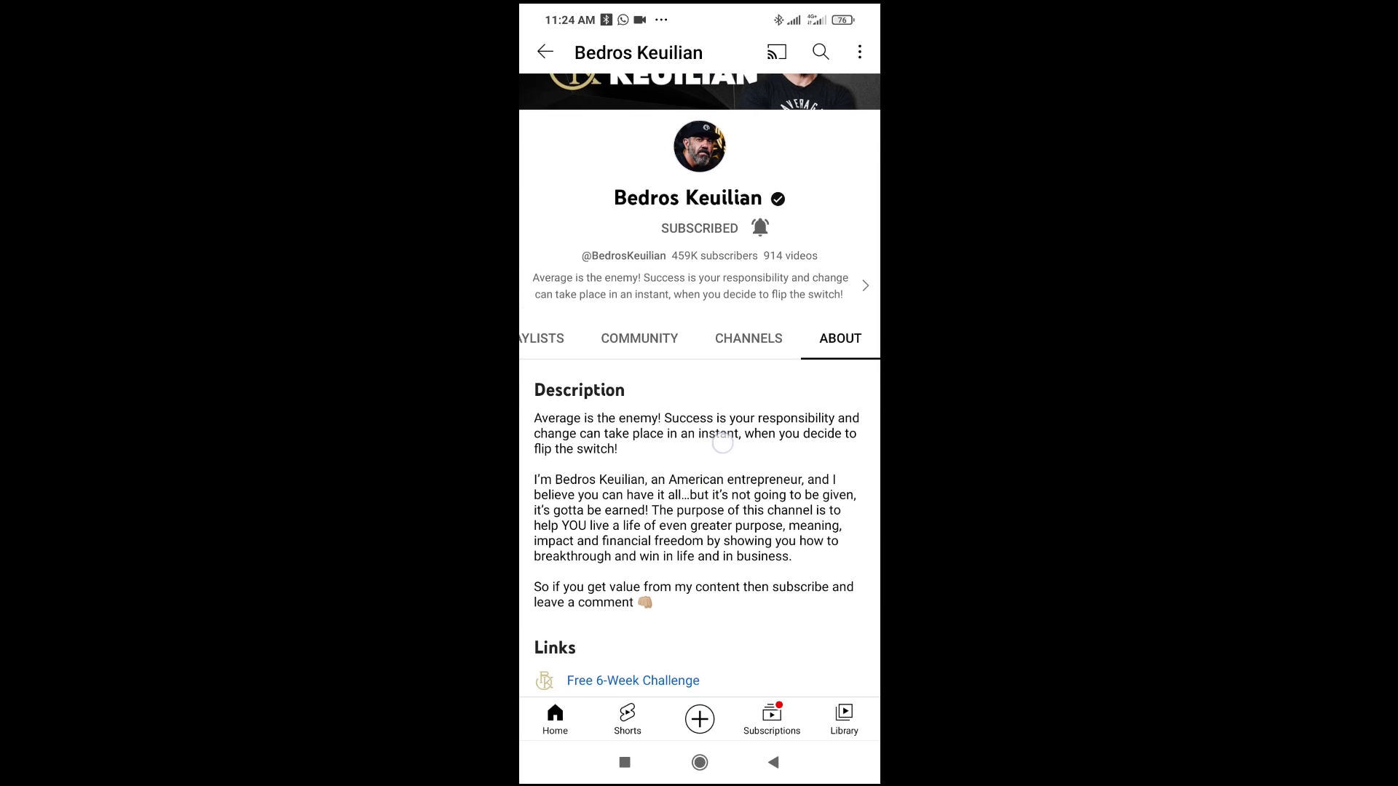
pyautogui.scroll(-5, 700, 437)
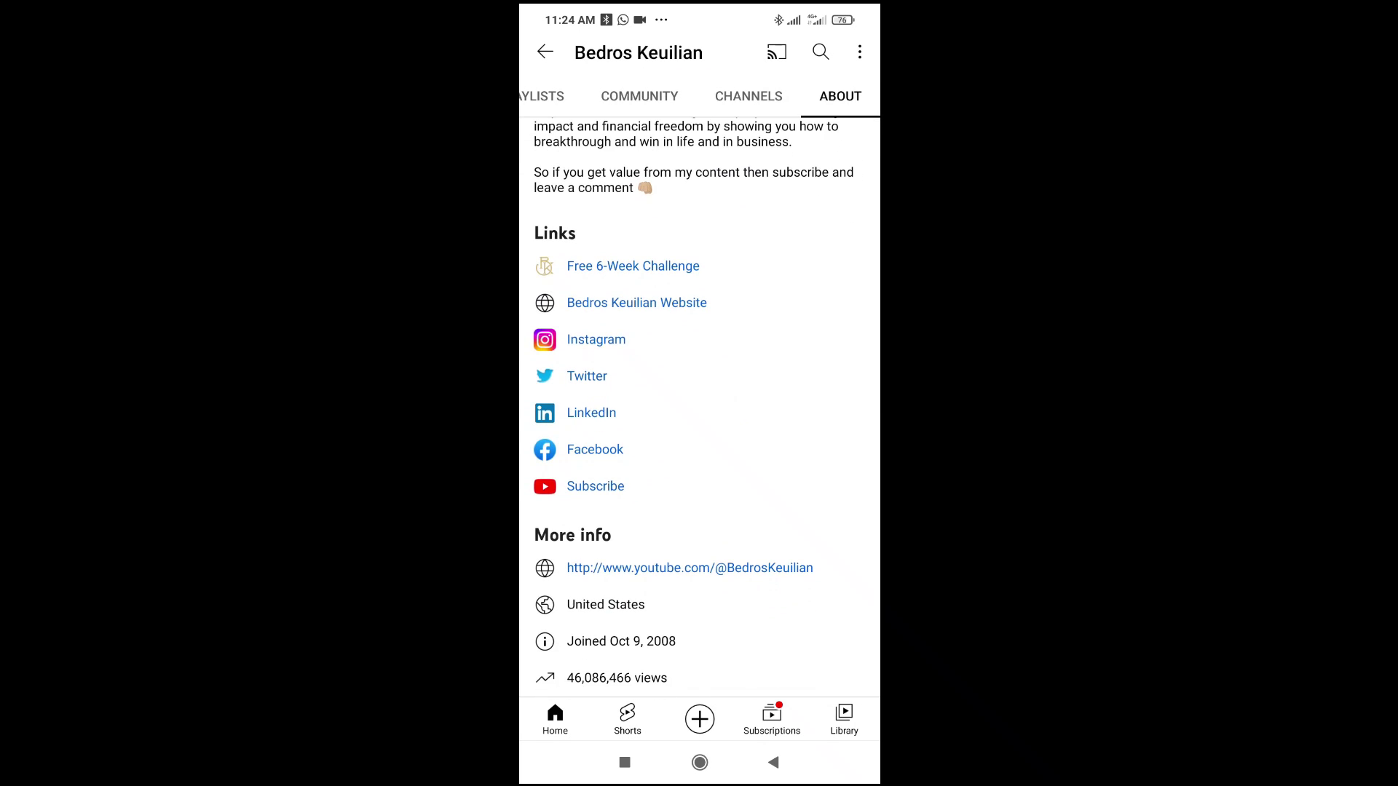
pyautogui.click(776, 568)
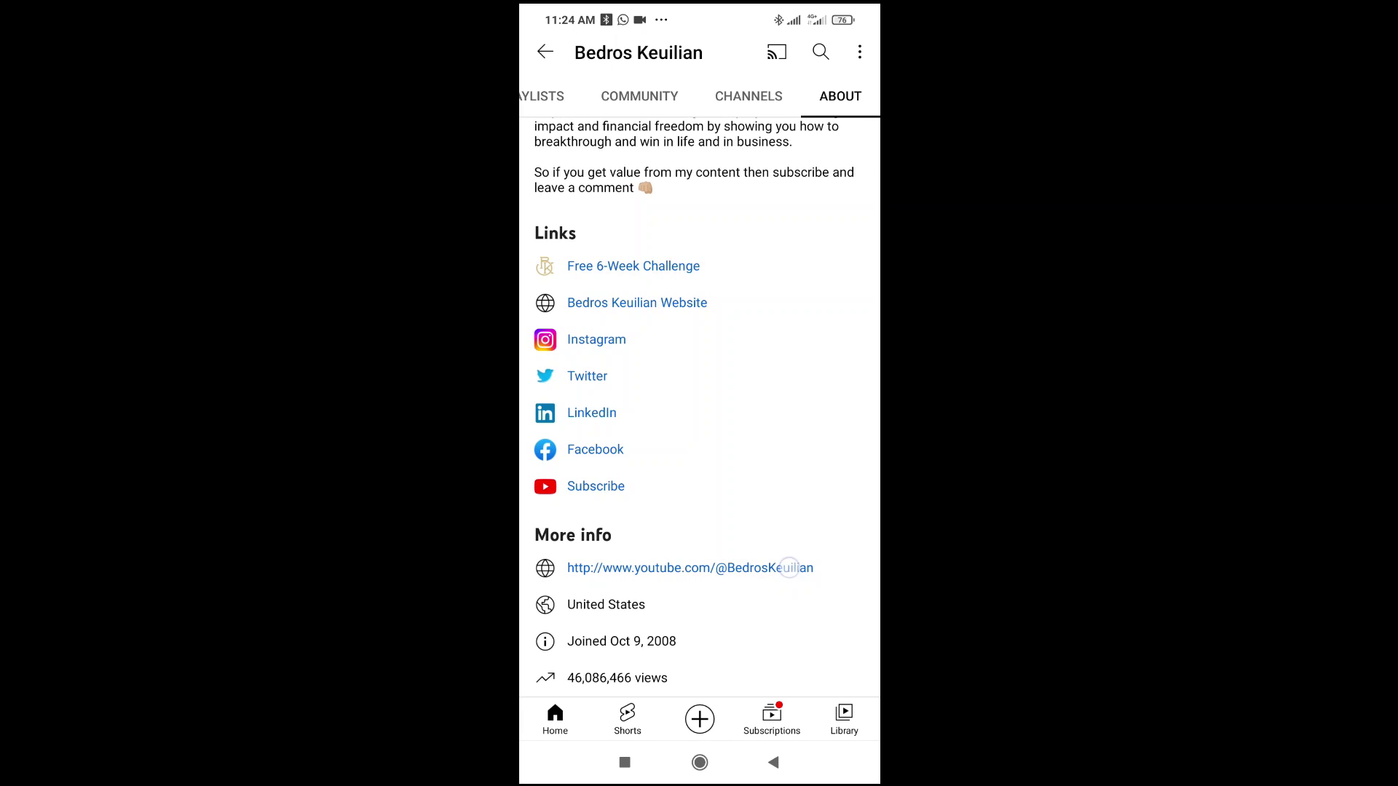
# - Copy the Bedros Keuilian channel's youtube.com address from its Share options
pyautogui.click(792, 568)
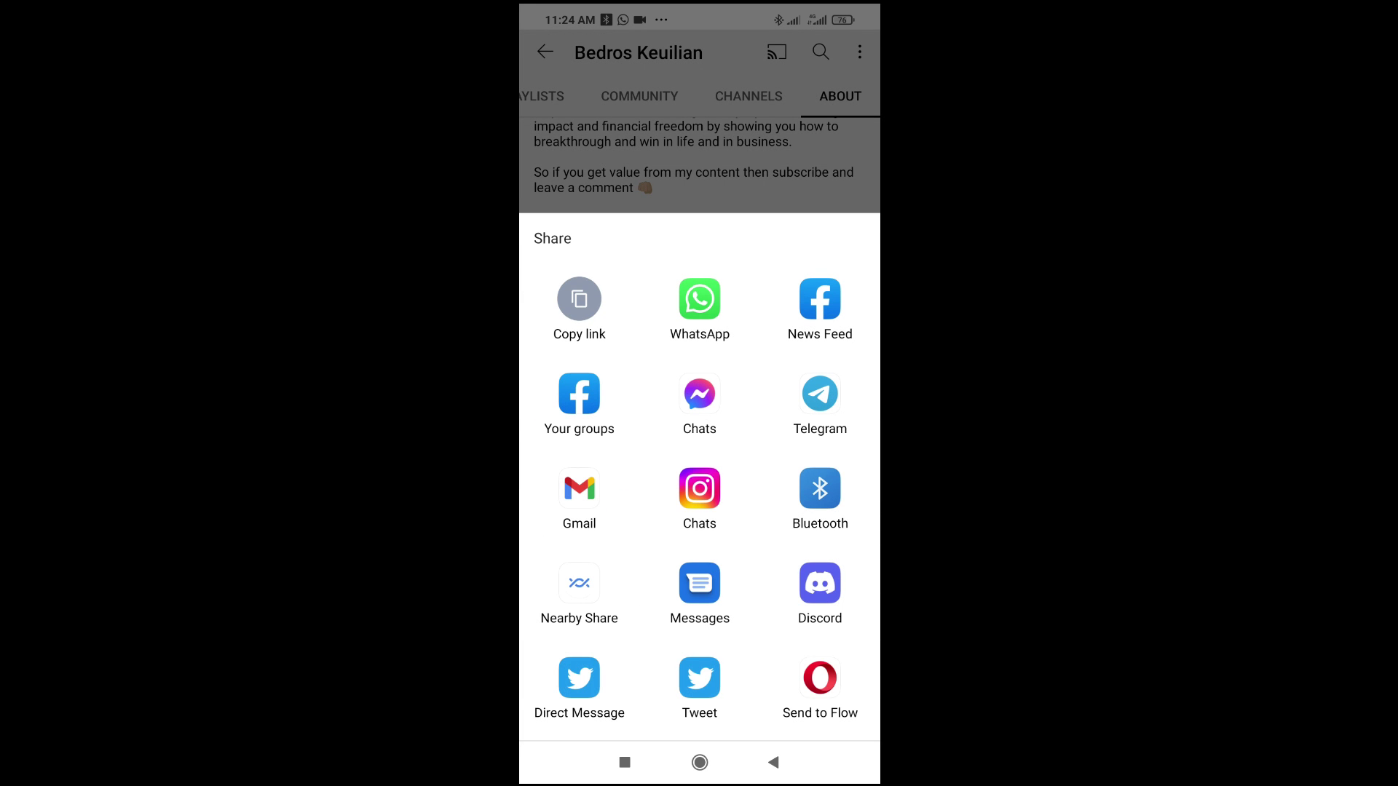
pyautogui.click(579, 299)
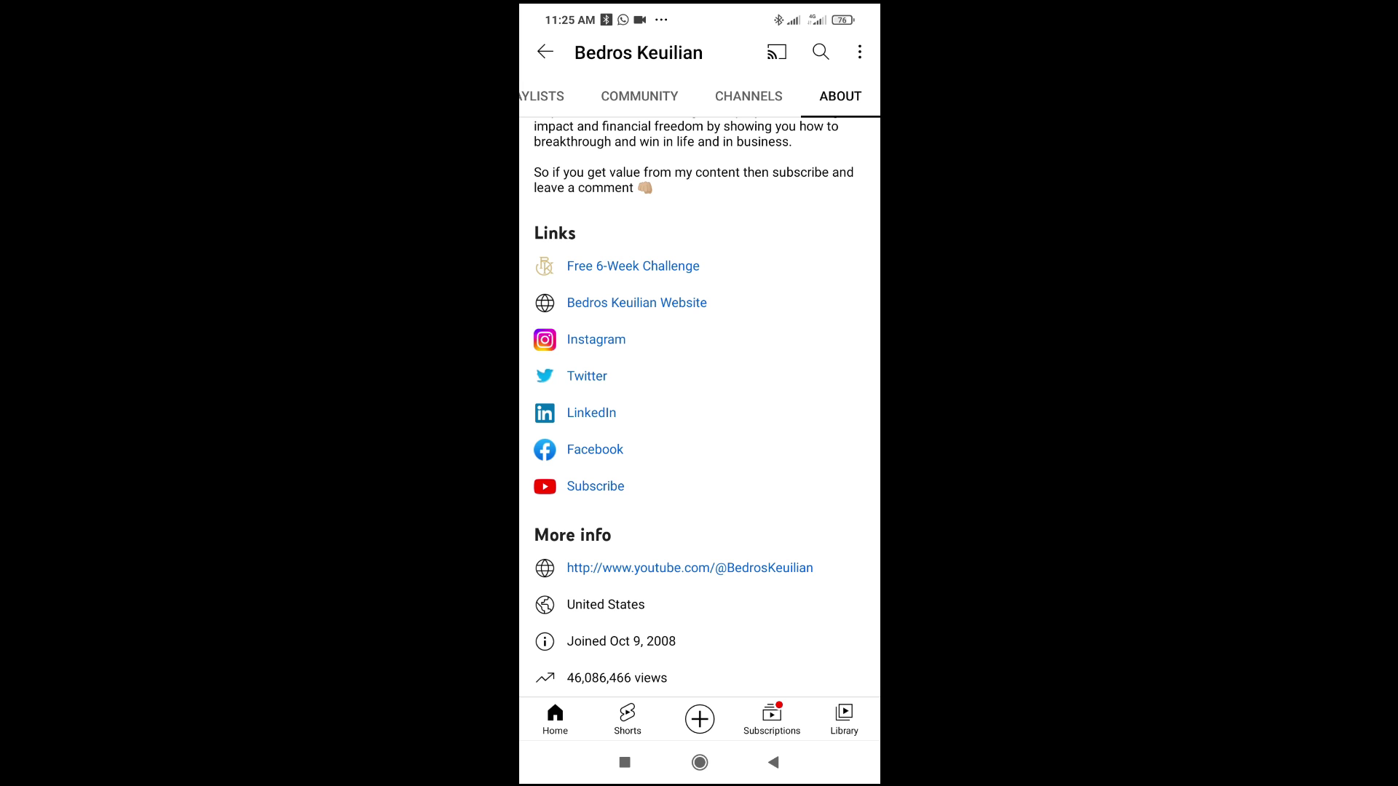
# - Switch to Google Chrome and go to commentpicker.com
pyautogui.click(699, 763)
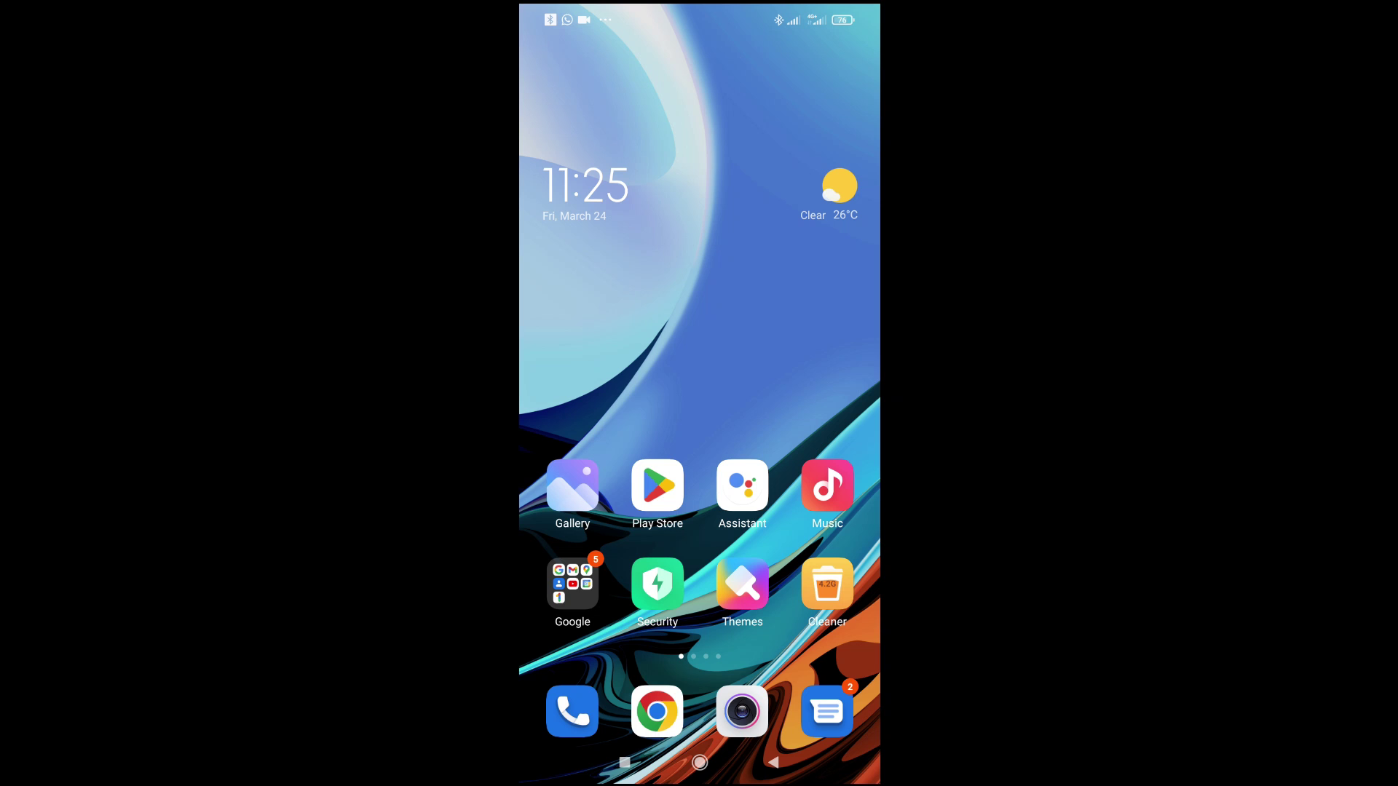
pyautogui.click(658, 713)
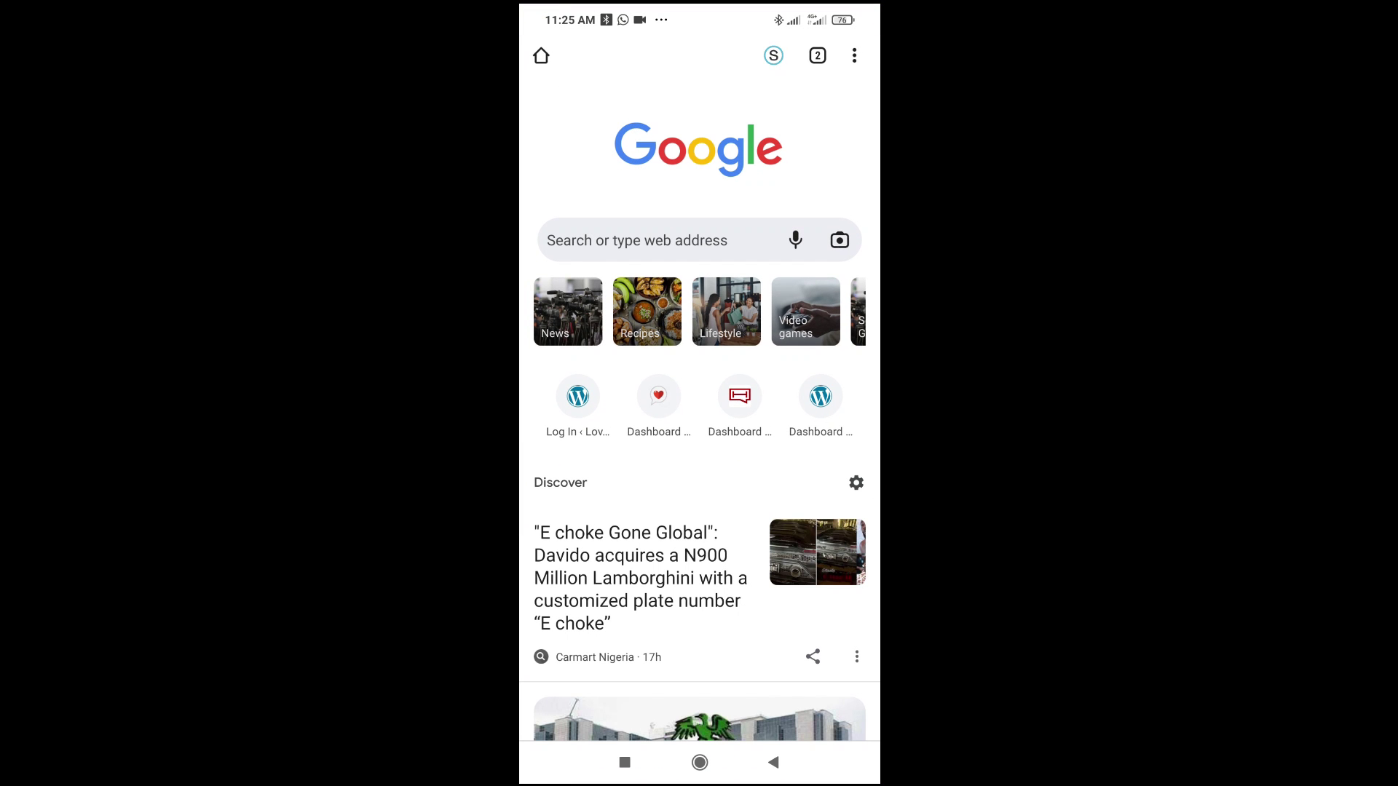
pyautogui.click(637, 240)
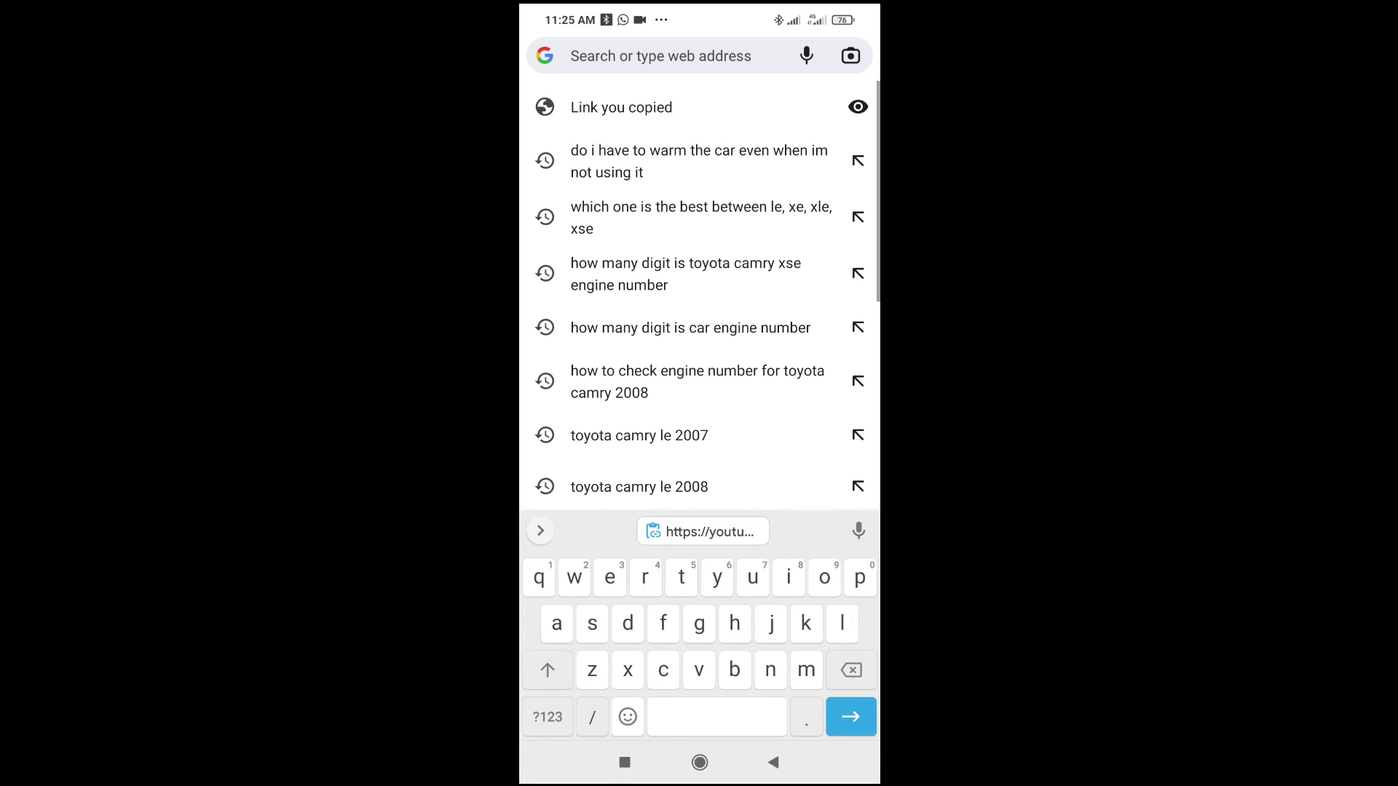
pyautogui.write('comment')
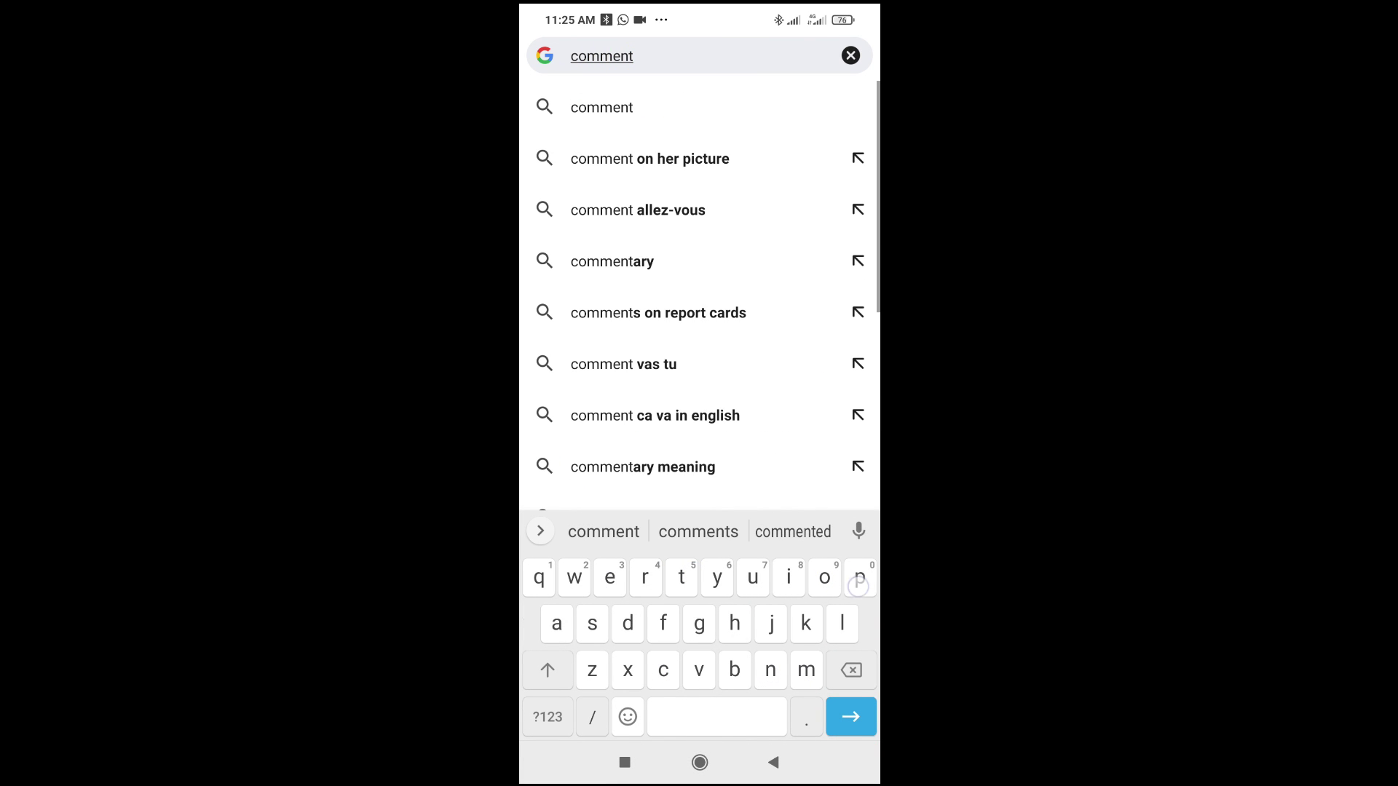
pyautogui.write('picker')
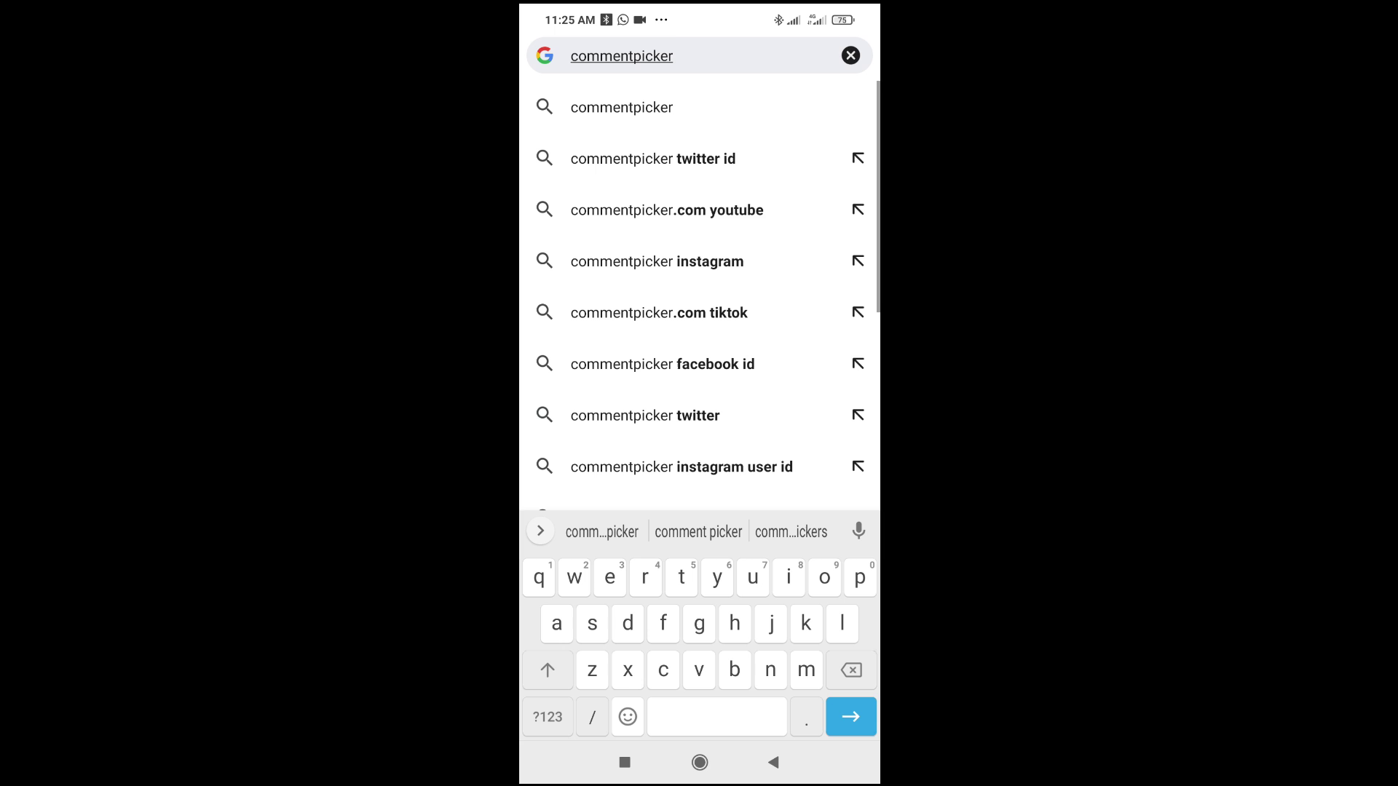
pyautogui.write('.co')
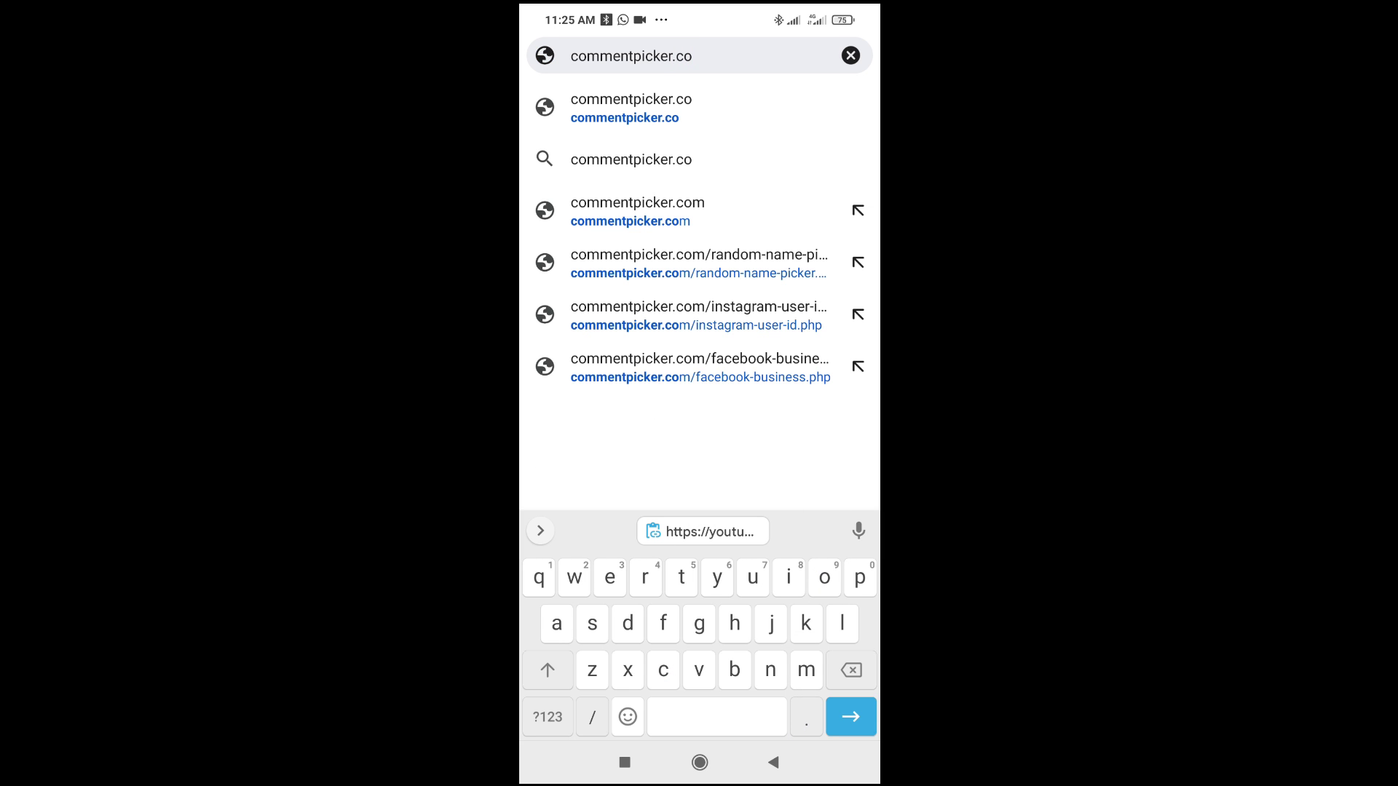
pyautogui.write('m')
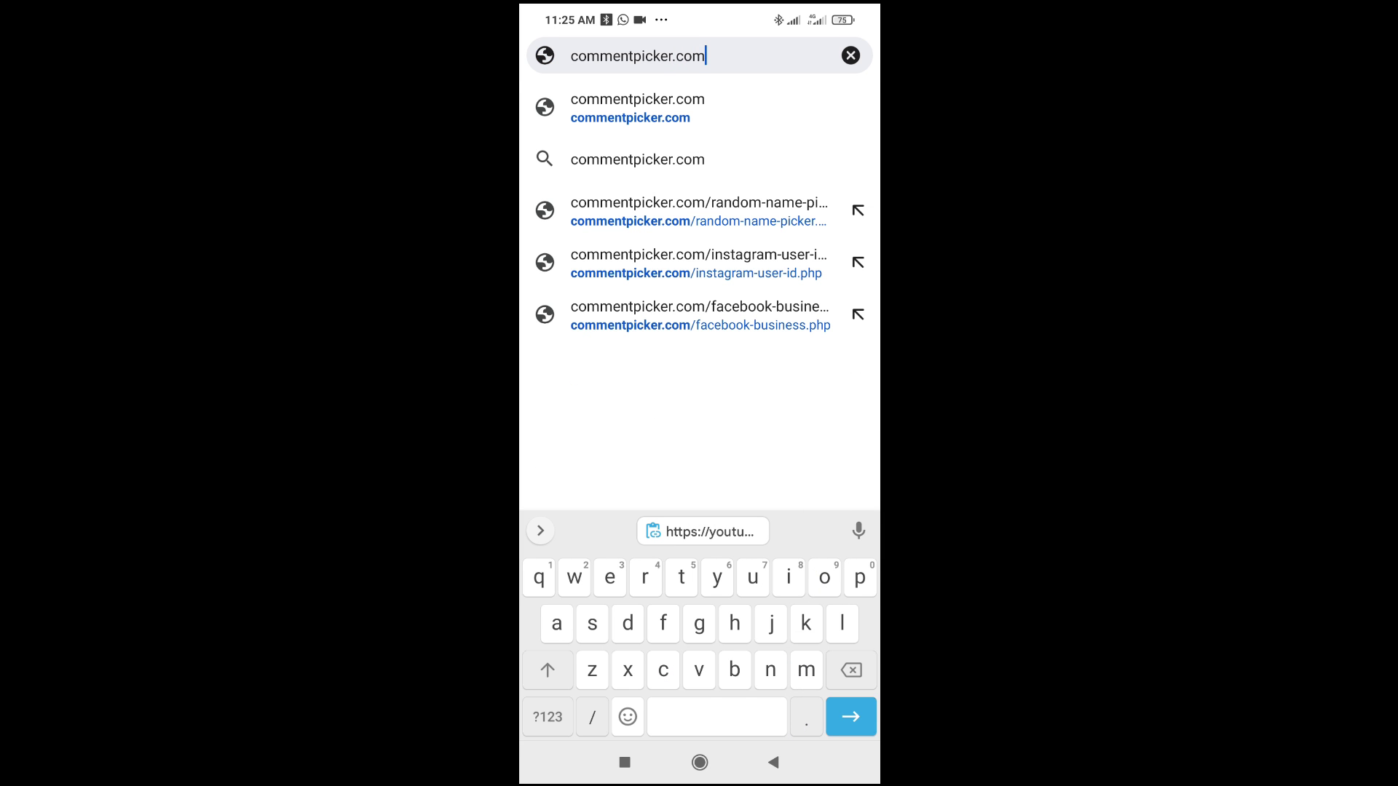
pyautogui.press('Return')
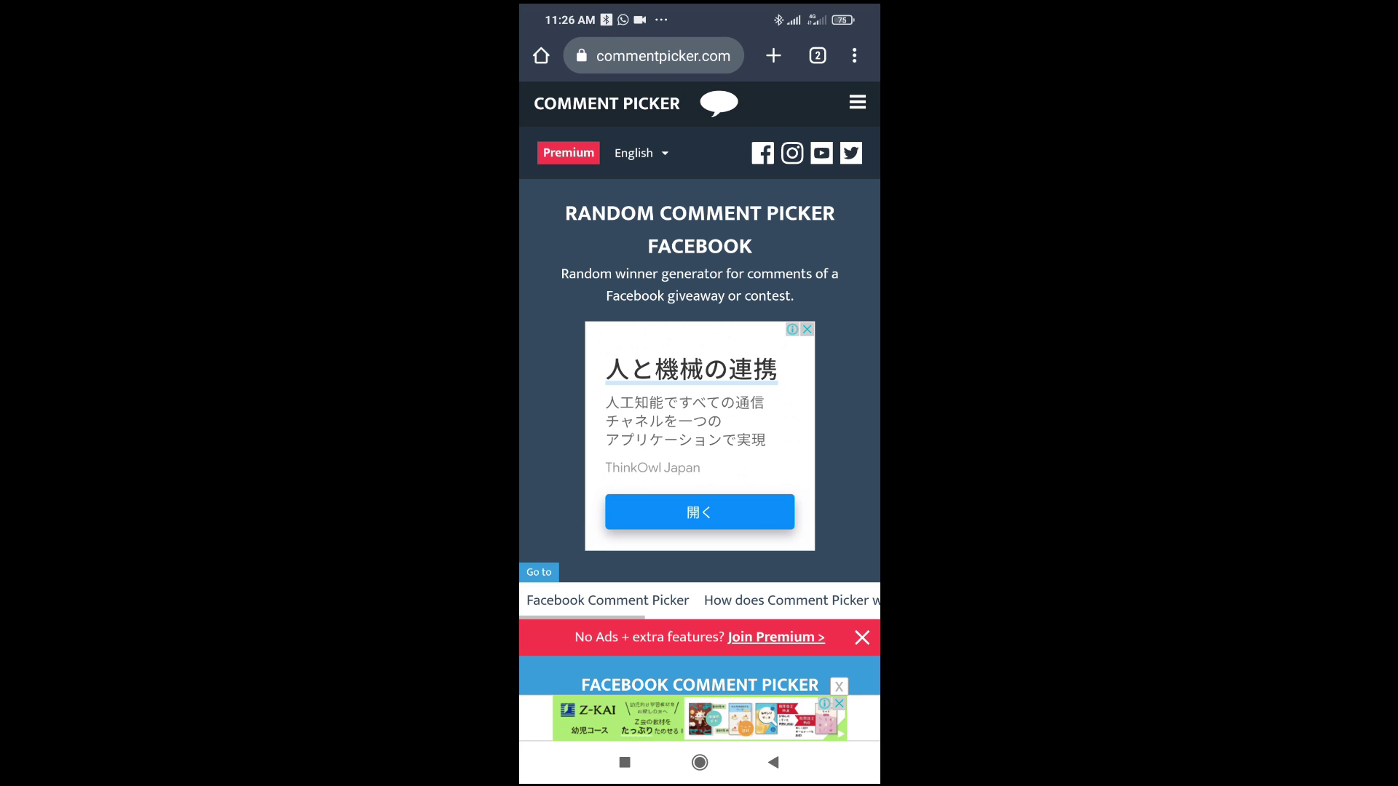
# - Navigate via the site menu's YouTube section to YouTube Channel ID, closing the ad
pyautogui.click(857, 104)
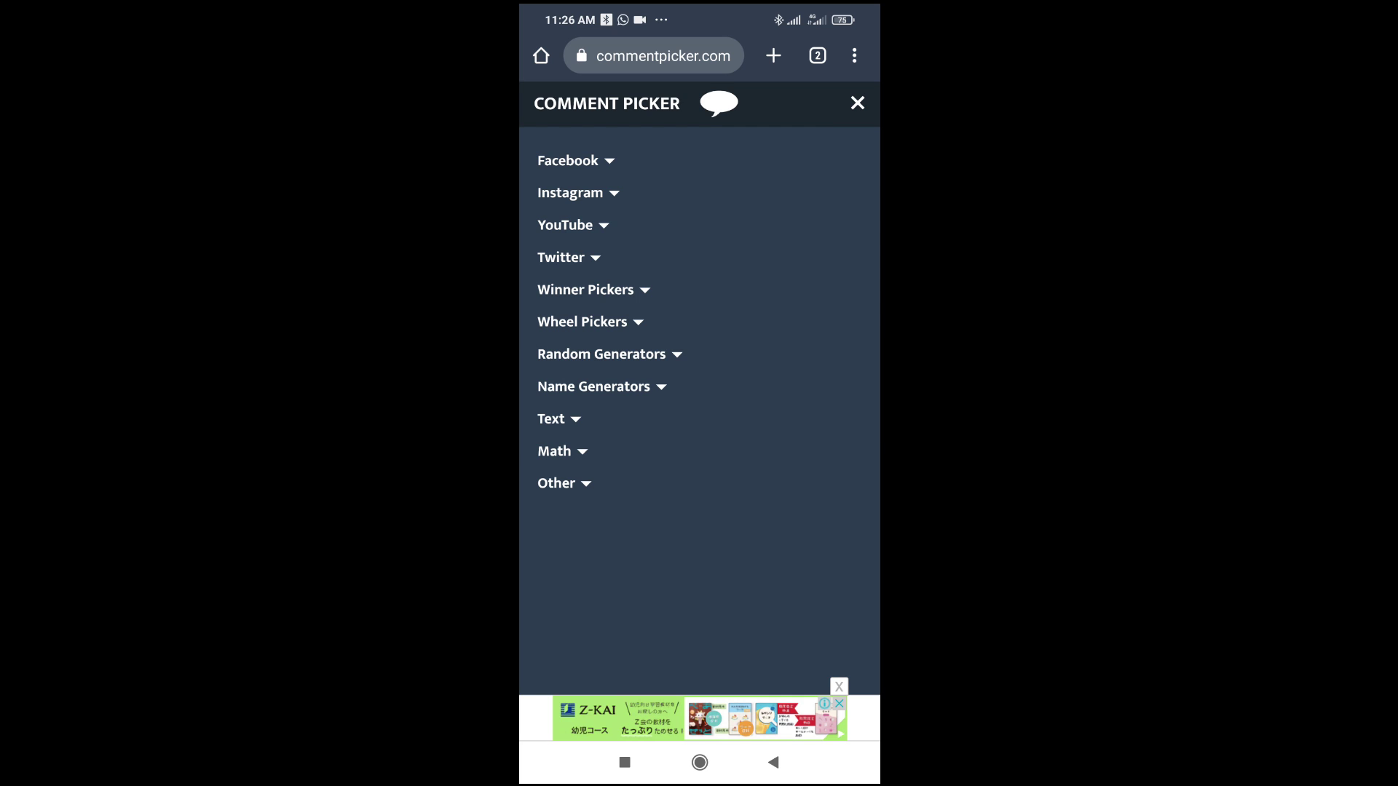
pyautogui.click(605, 224)
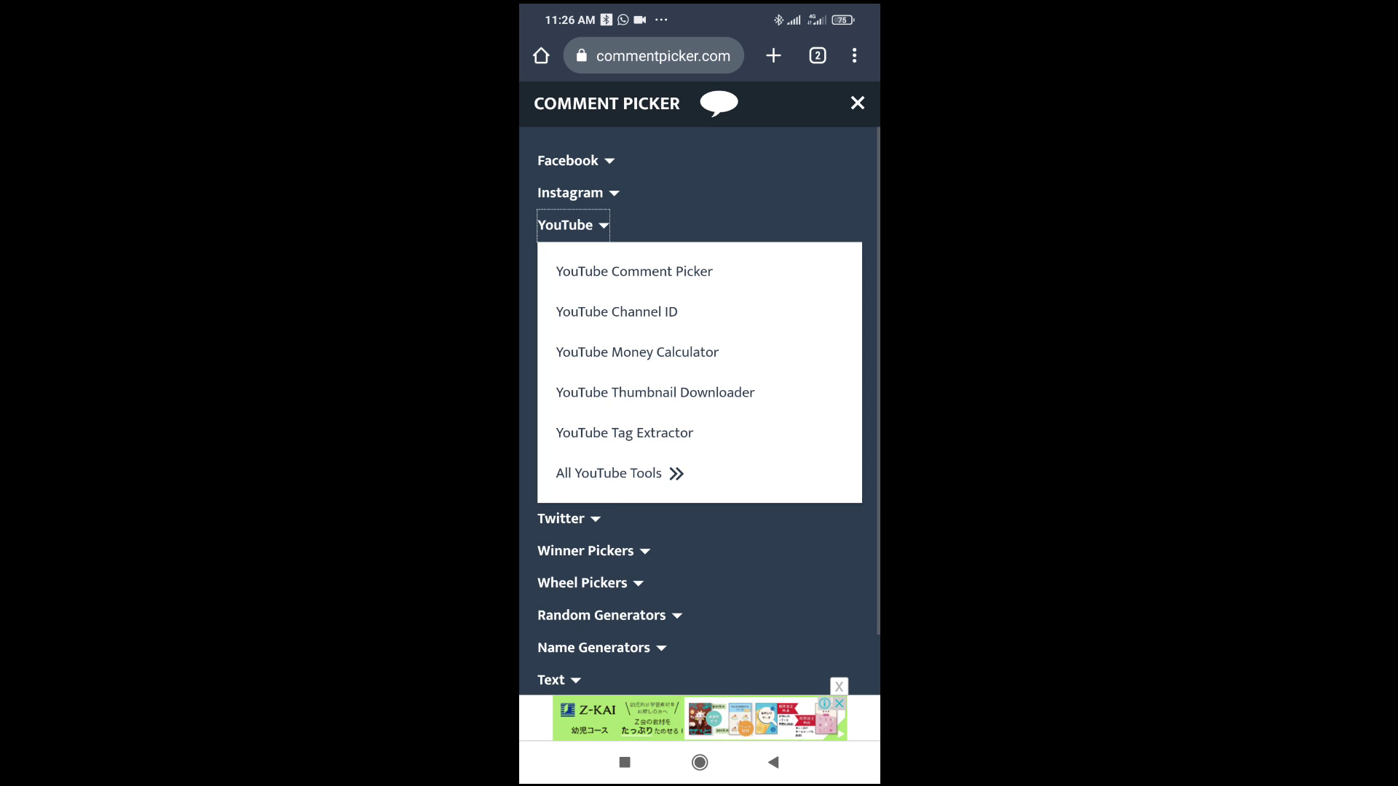
pyautogui.click(617, 311)
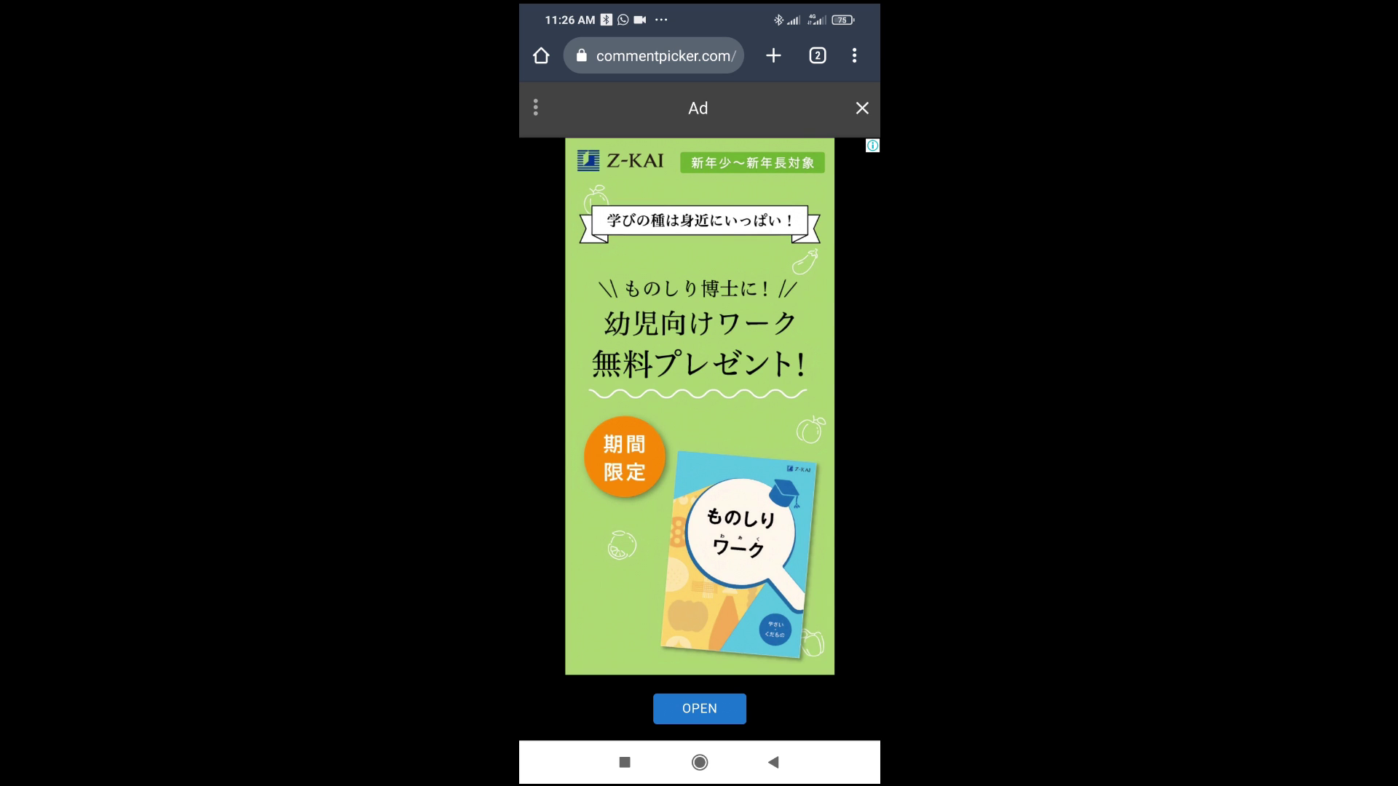
pyautogui.click(862, 108)
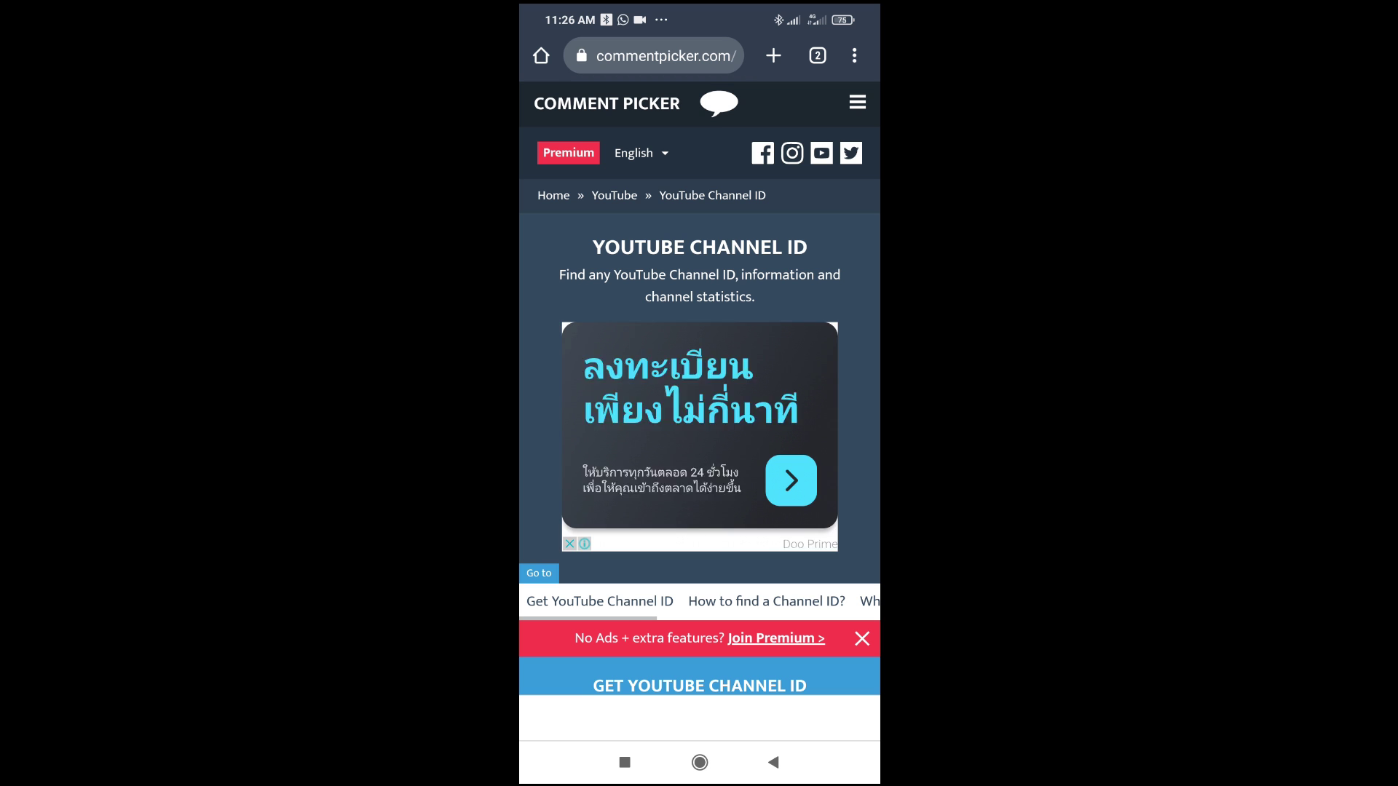
pyautogui.scroll(-5, 699, 437)
pyautogui.scroll(-8, 700, 437)
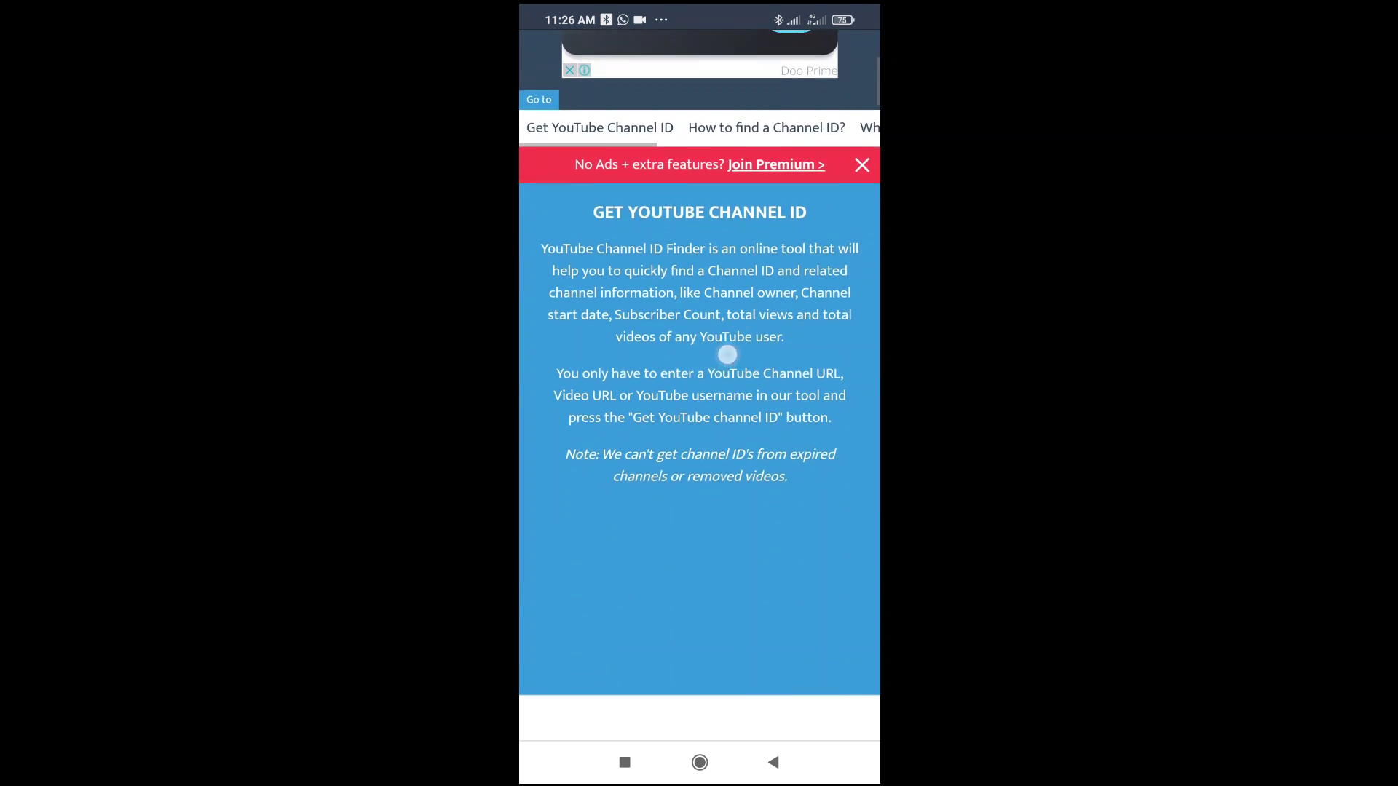
pyautogui.scroll(-6, 727, 335)
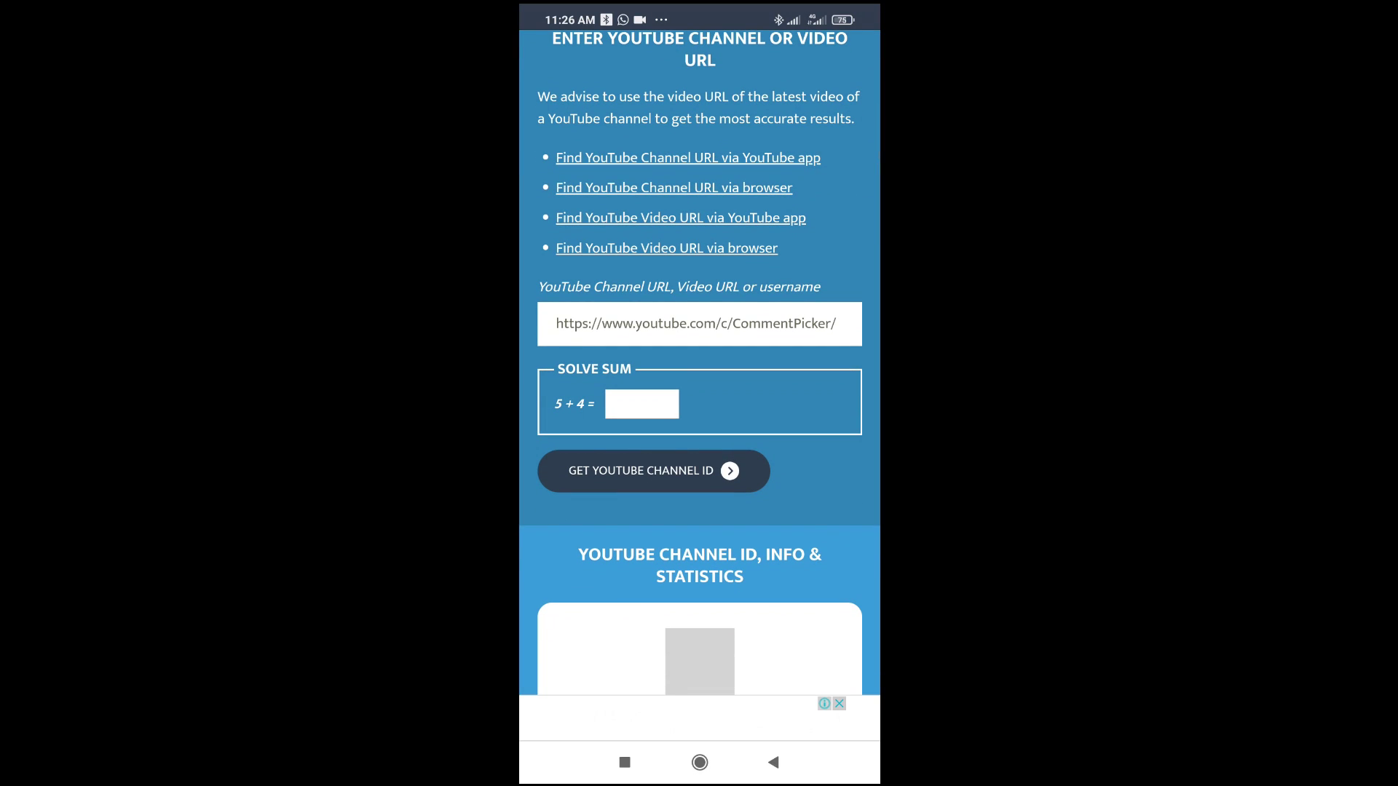
# - Paste the Bedros Keuilian channel link into the URL field and answer the sum with 9
pyautogui.click(707, 323)
pyautogui.click(557, 324)
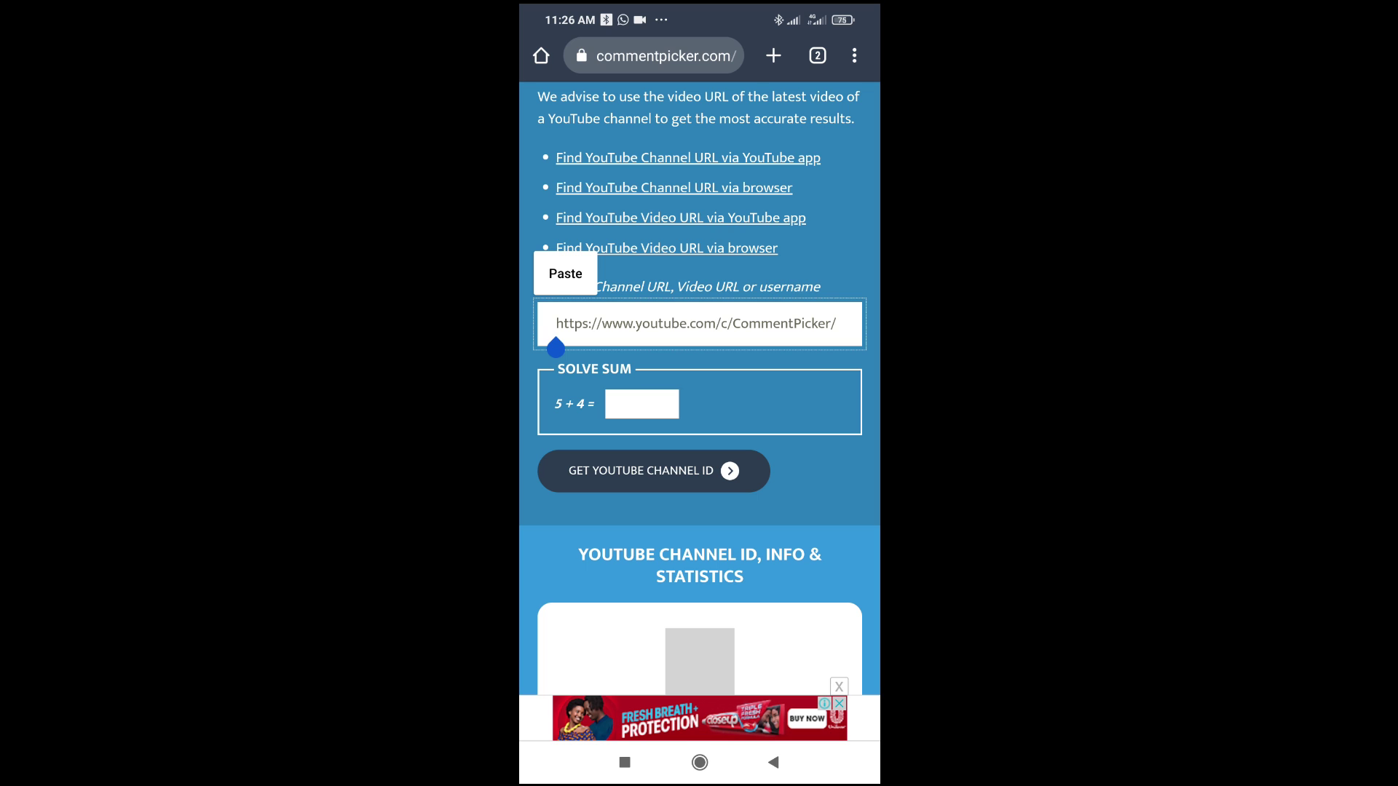
pyautogui.click(566, 274)
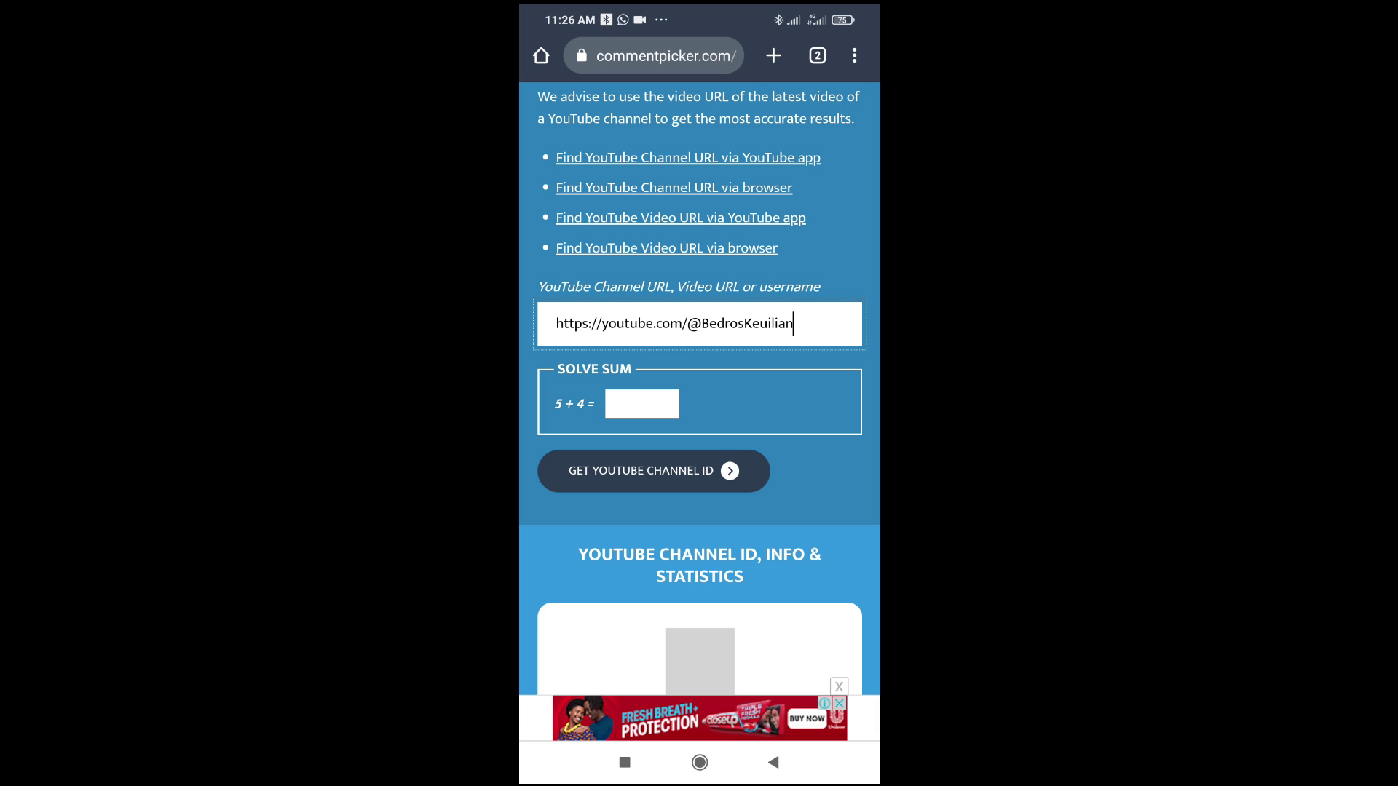
pyautogui.click(641, 404)
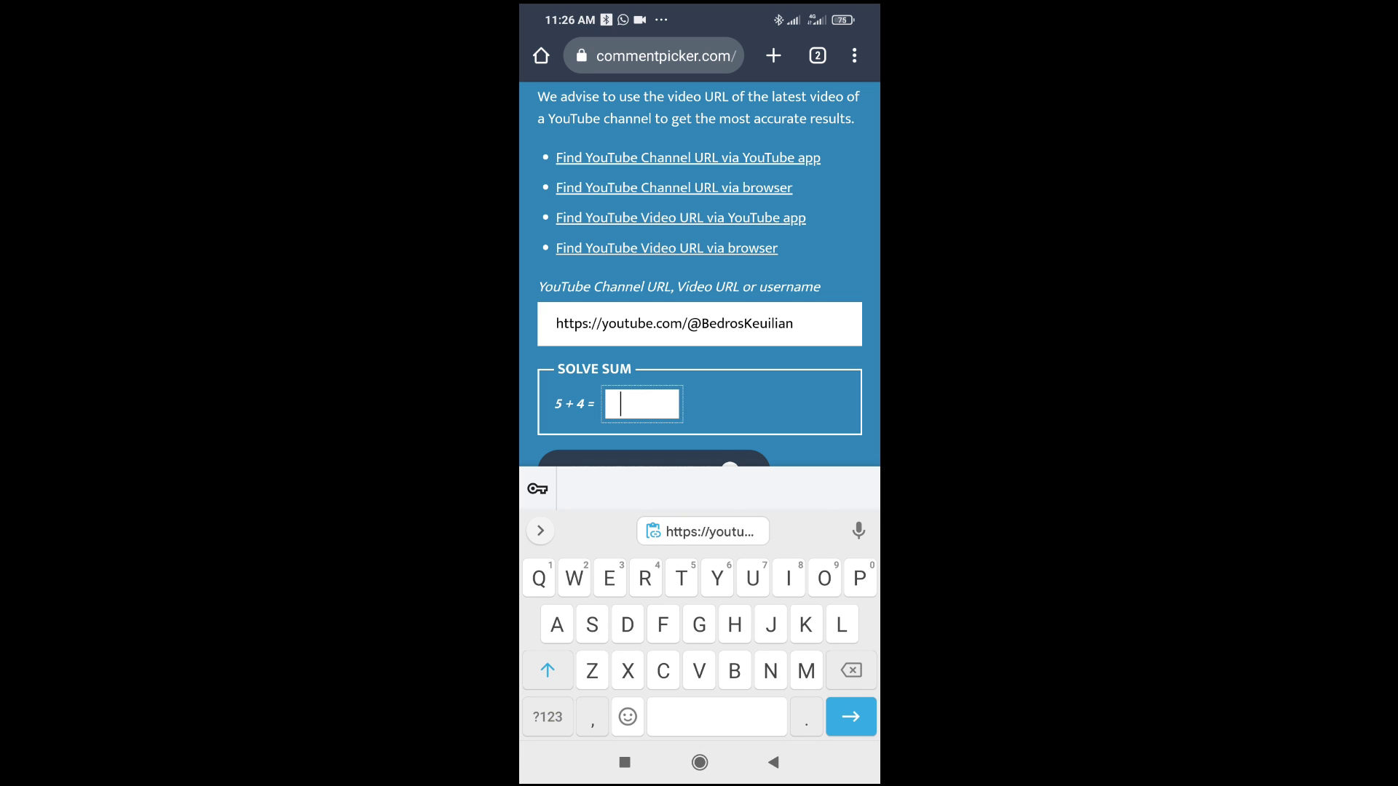
pyautogui.click(548, 717)
pyautogui.click(824, 578)
pyautogui.moveTo(785, 384); pyautogui.dragTo(803, 286)
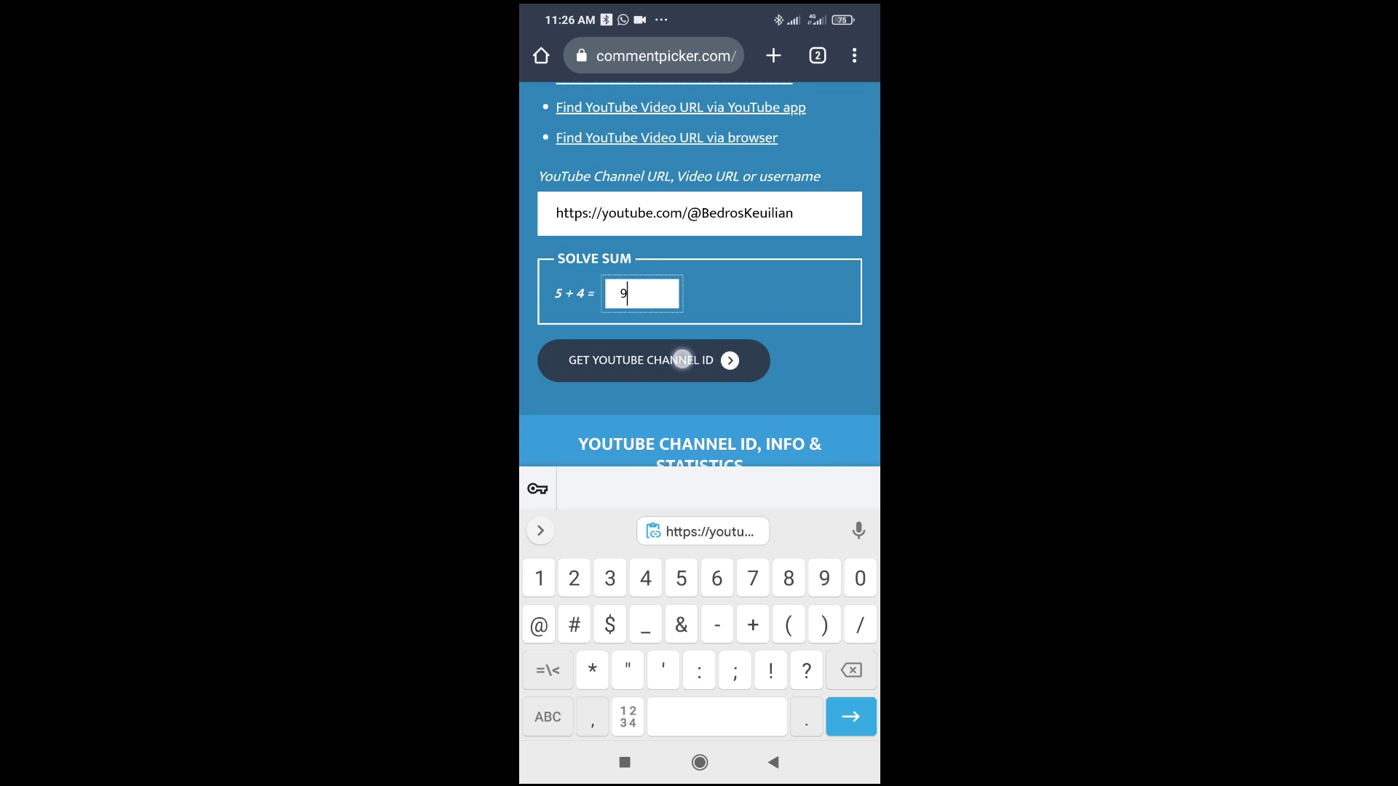
# - Fetch the channel details and select the returned ID UC6UznTelSwn81w5Bt6P_Kxg
pyautogui.click(682, 360)
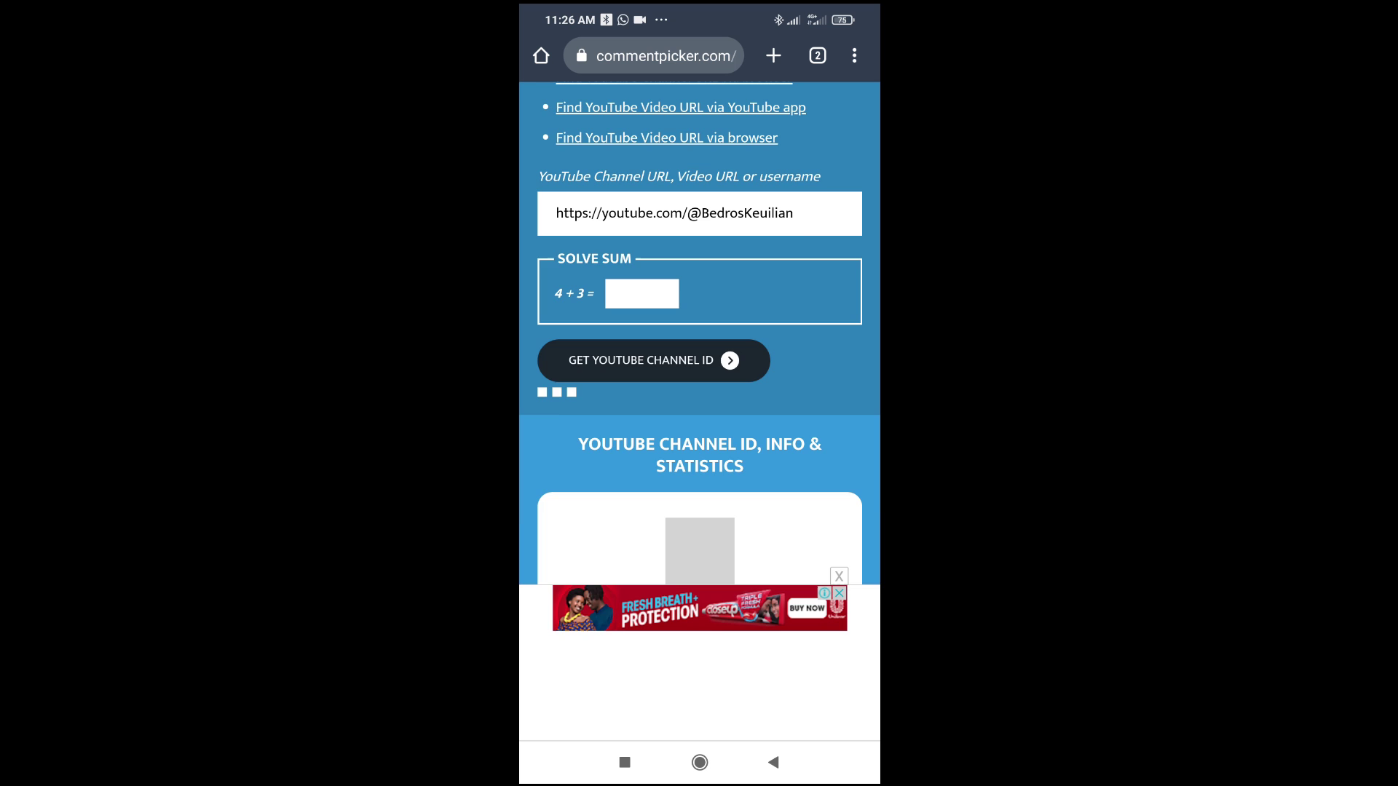
pyautogui.scroll(2, 699, 329)
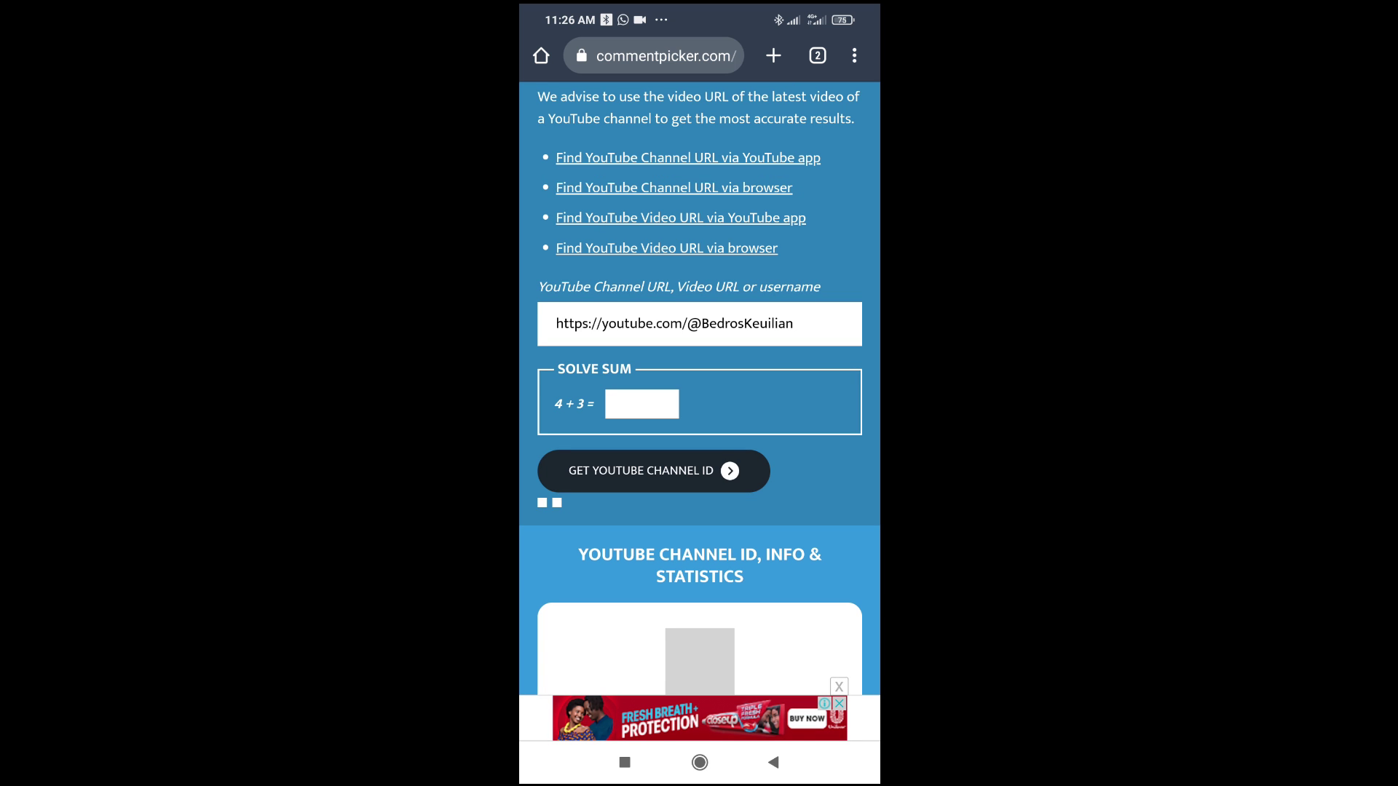
pyautogui.moveTo(797, 371); pyautogui.dragTo(813, 284)
pyautogui.scroll(-3, 699, 393)
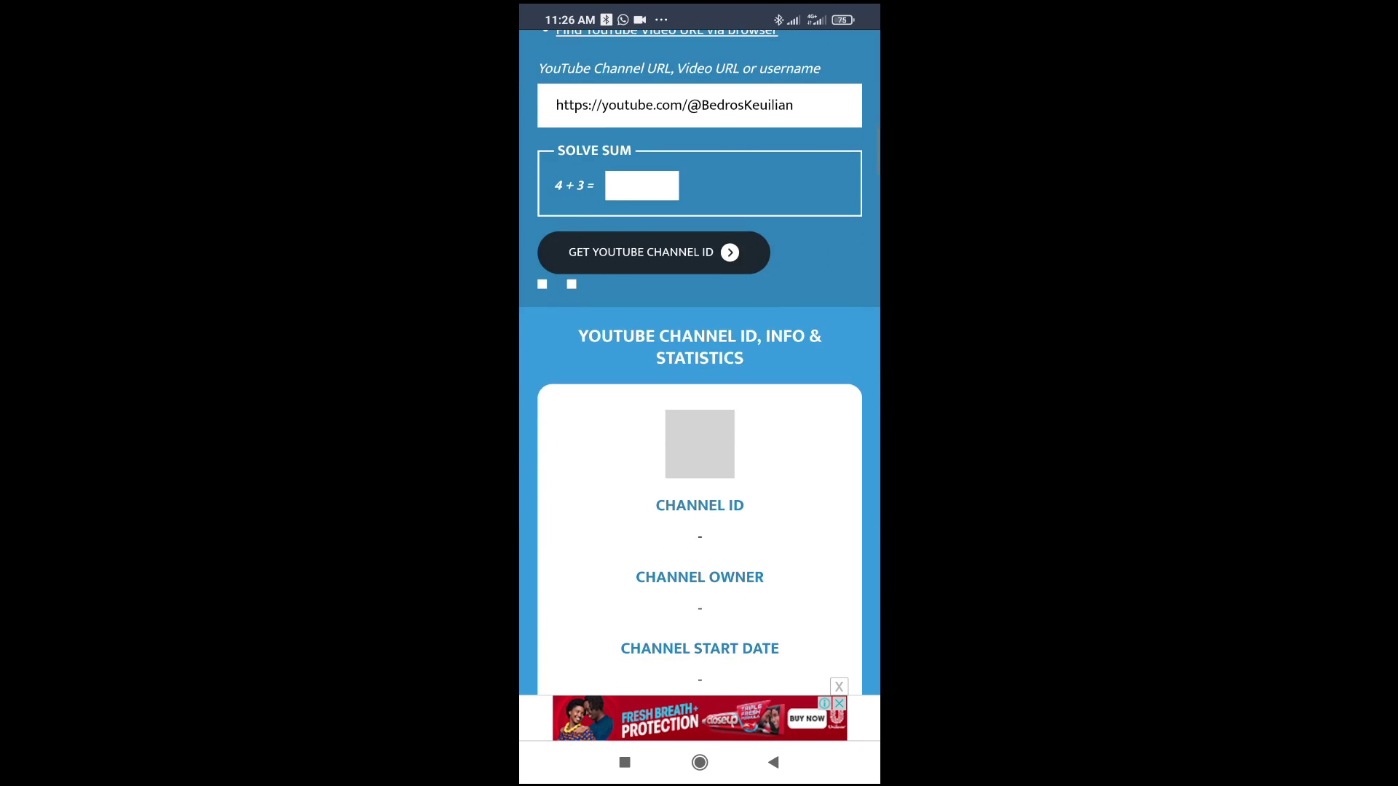
pyautogui.scroll(-2, 699, 393)
pyautogui.scroll(-2, 699, 394)
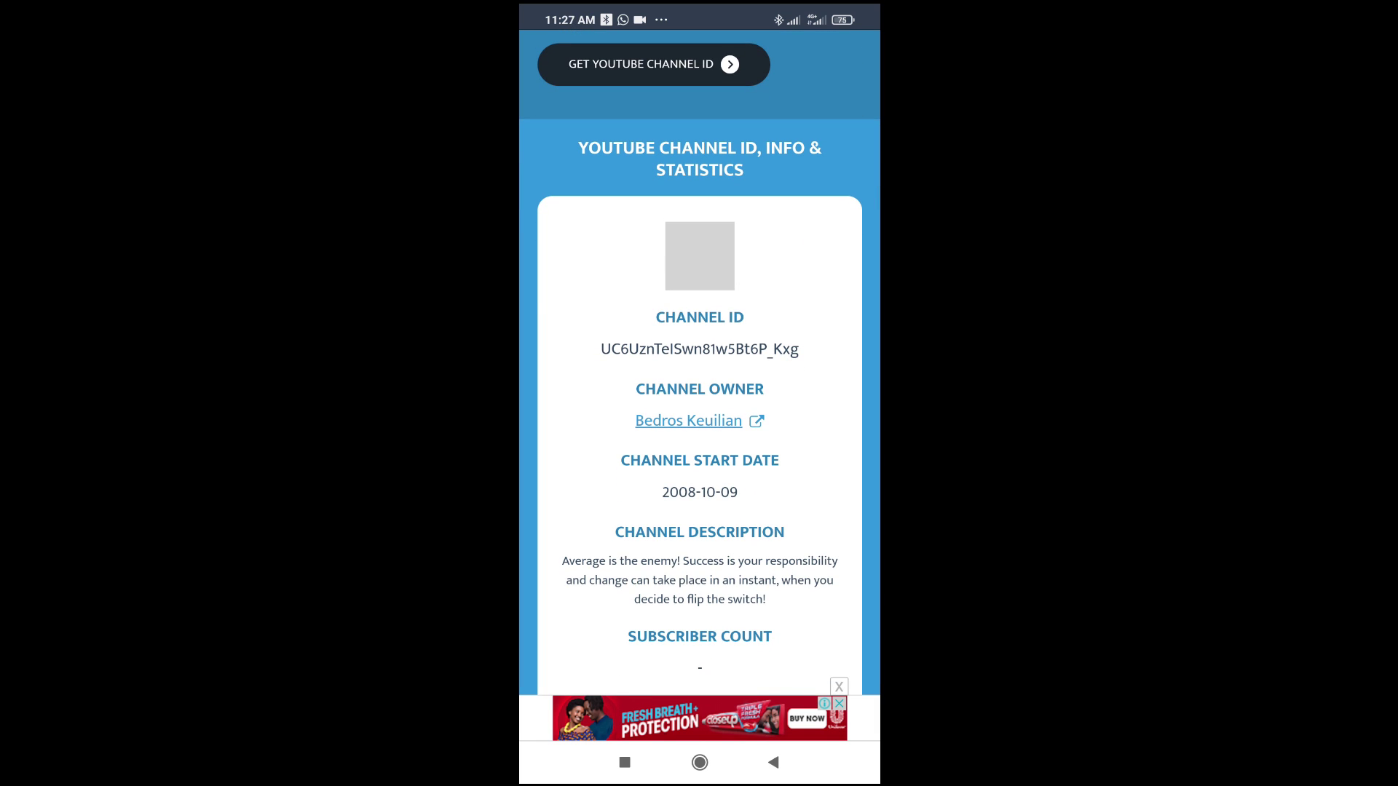
pyautogui.doubleClick(670, 350)
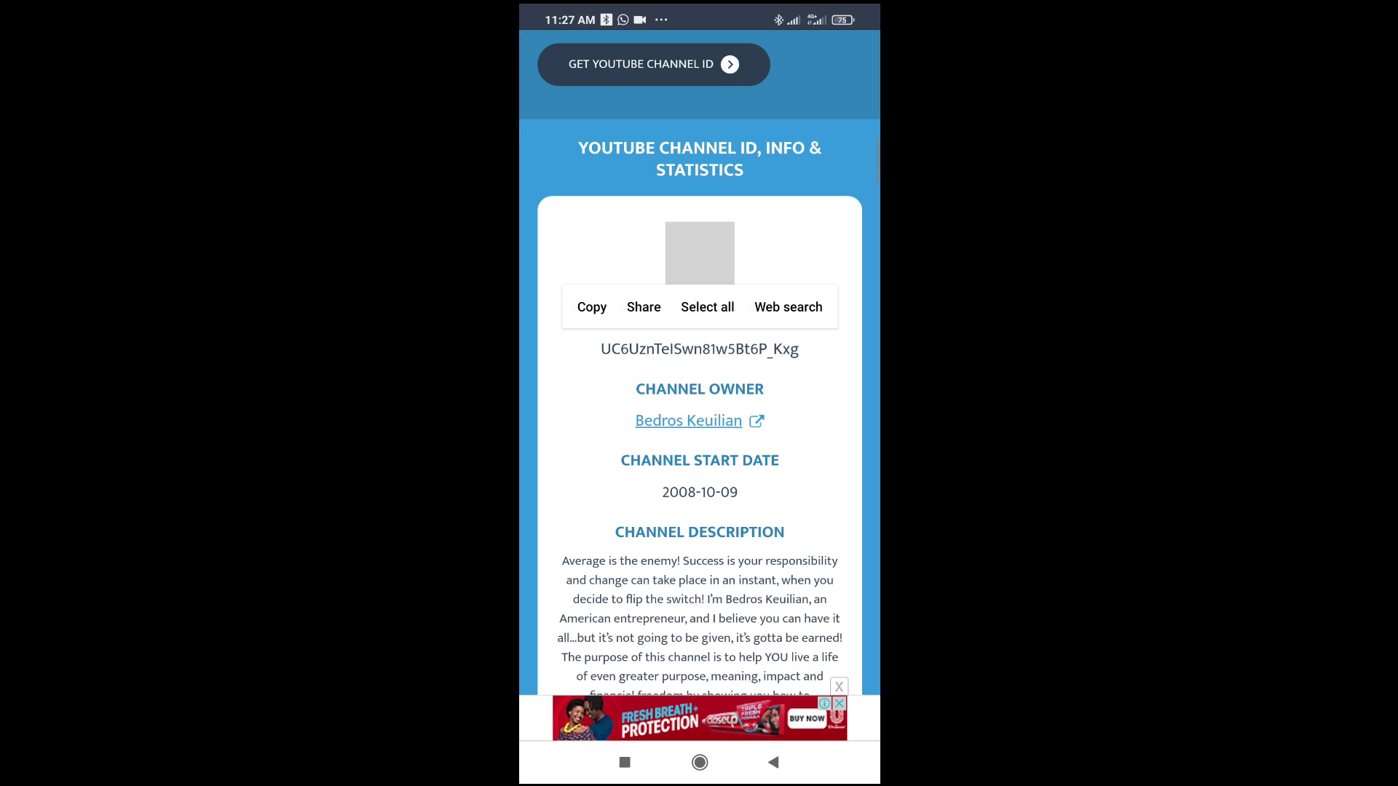
pyautogui.scroll(-2, 699, 437)
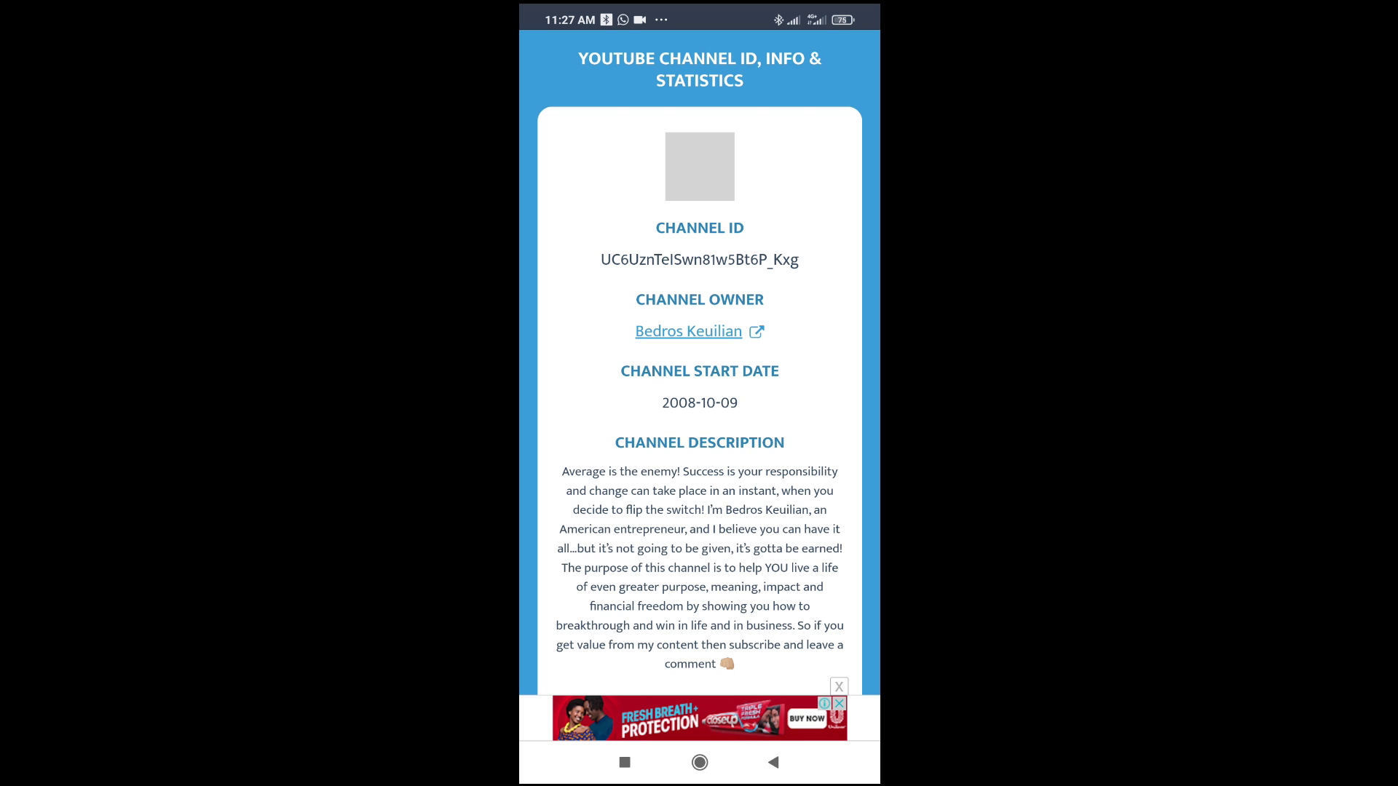